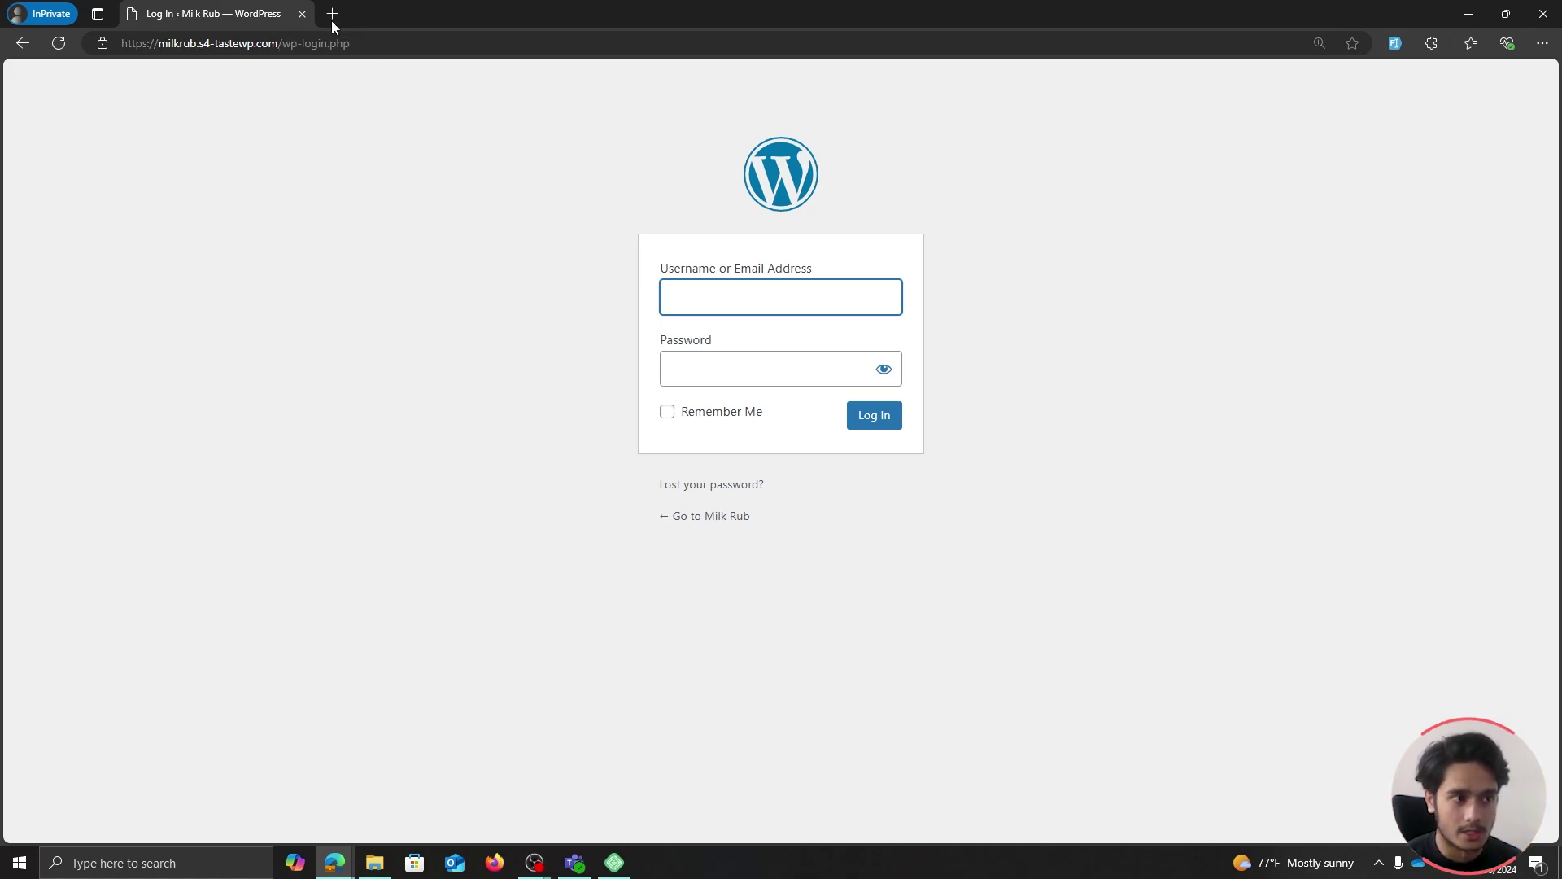
Step: Change the address from wp-login.php to wp-admin to request the Milk Rub admin area
click(375, 44)
drag(364, 44, 303, 45)
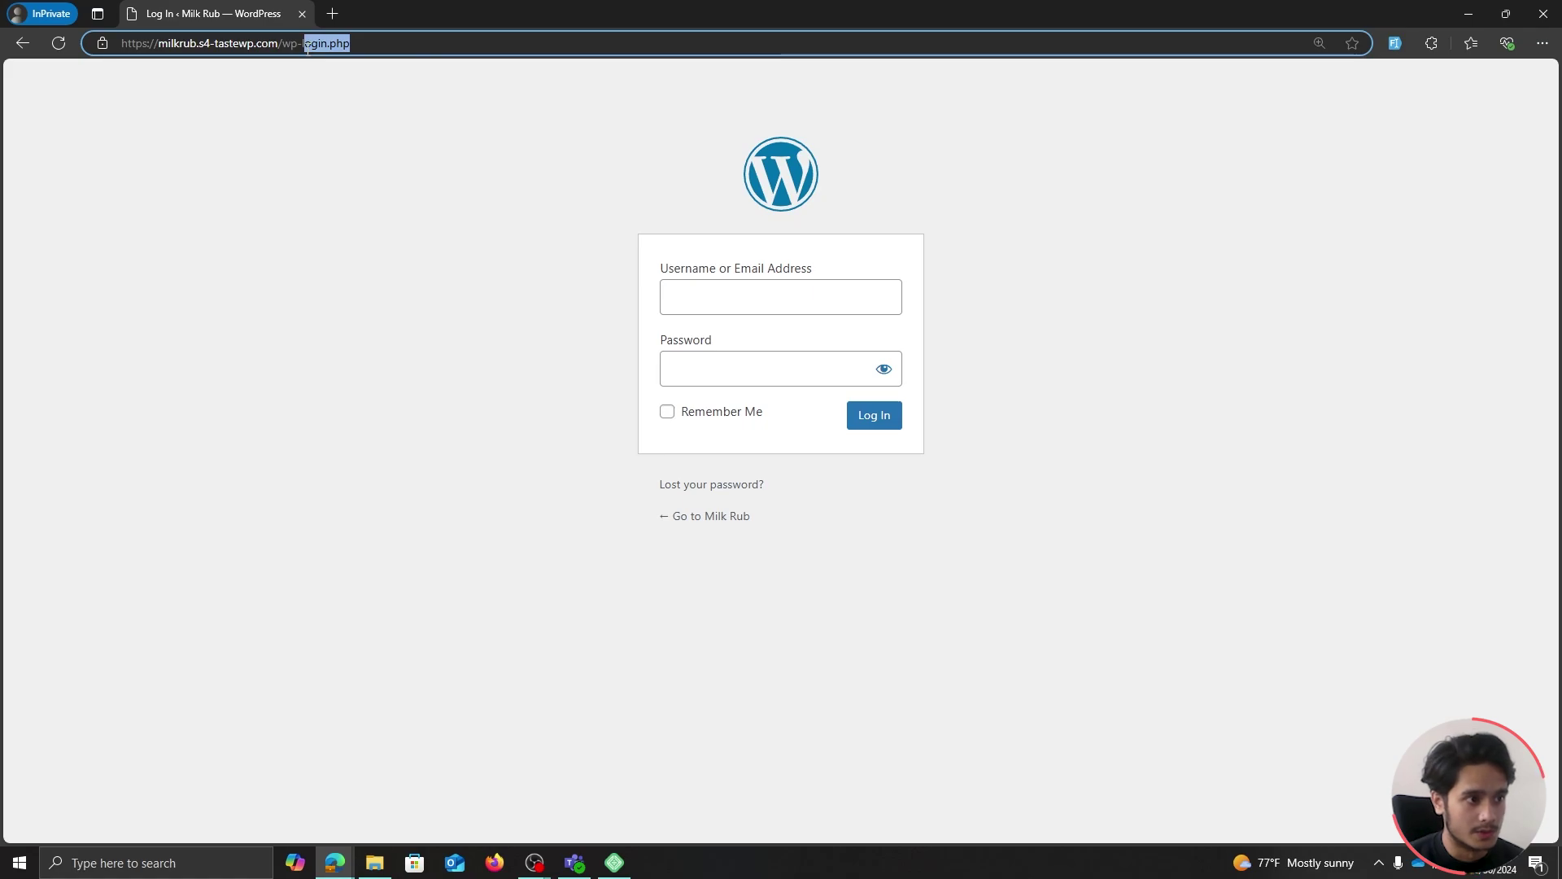
key(BackSpace)
text(admin)
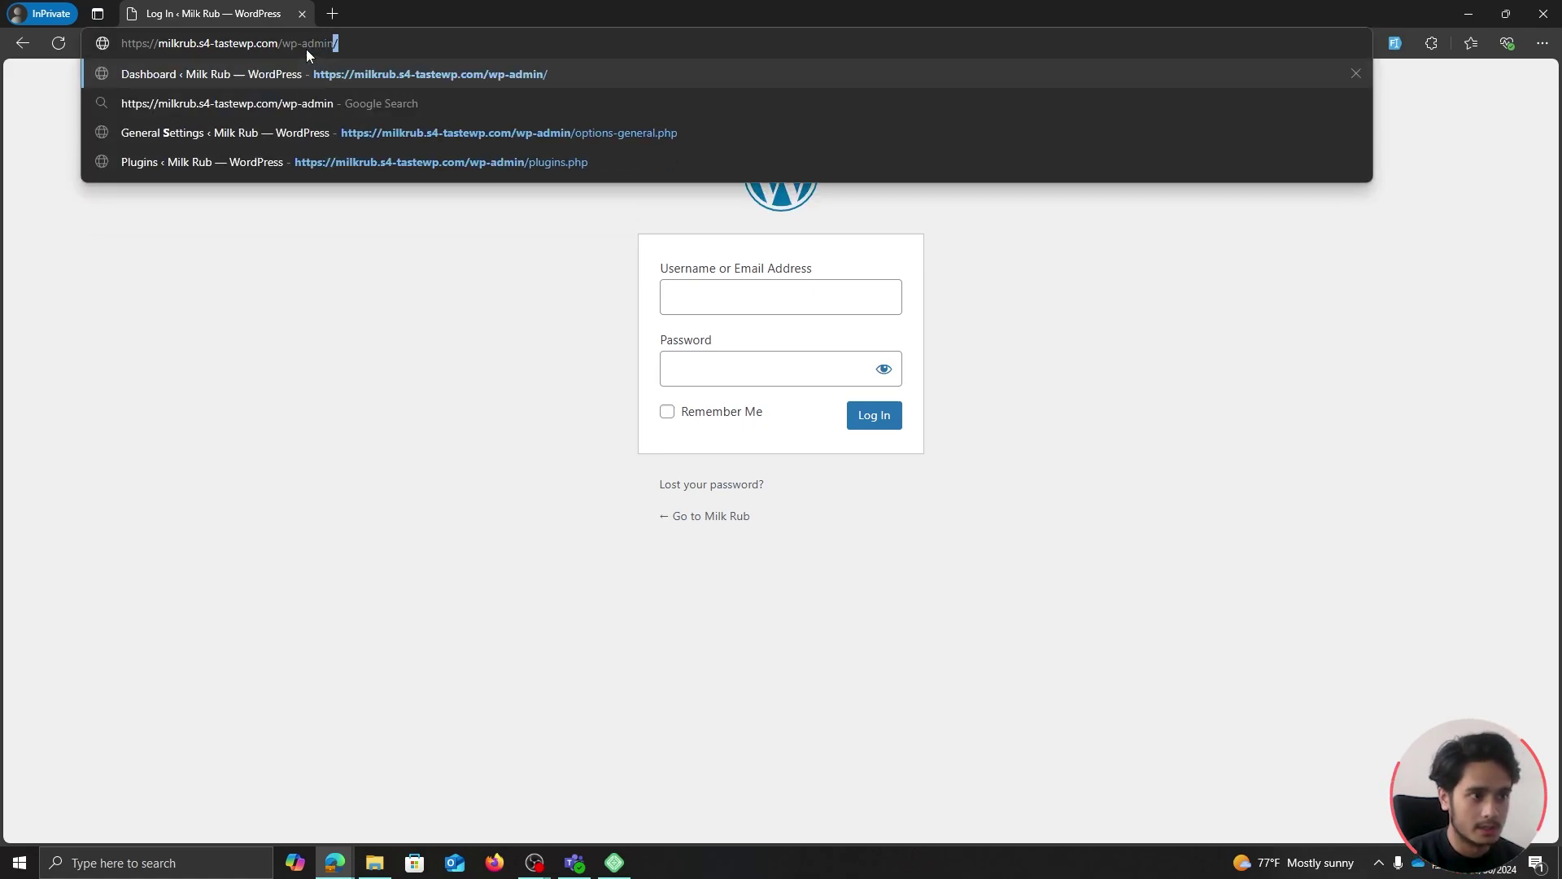
key(Return)
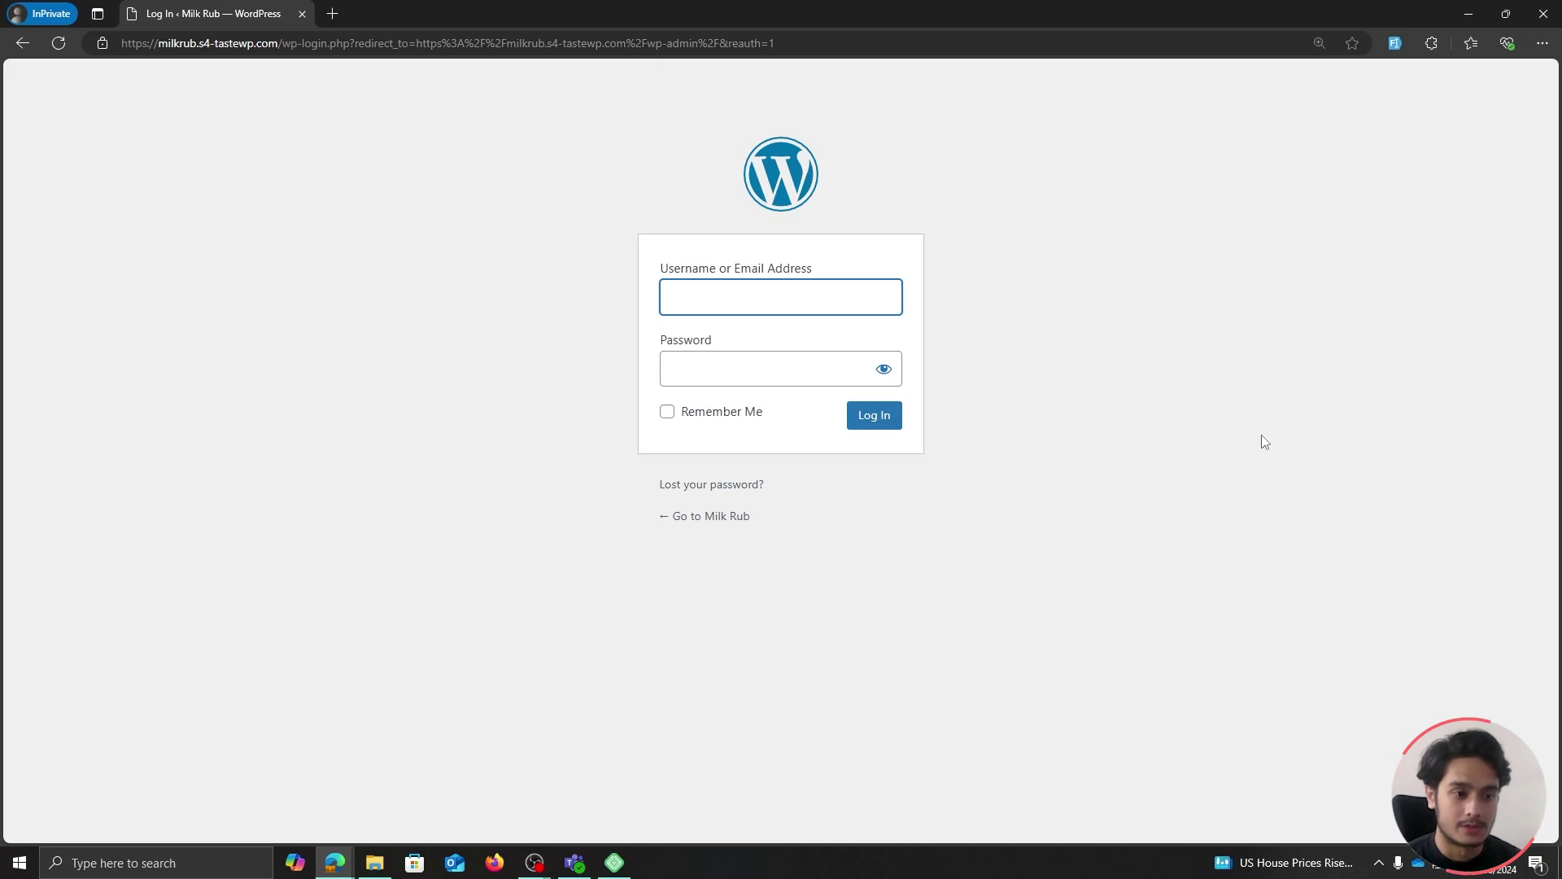
Step: Tick 'Anyone can register' in Settings > General and save the changes
click(1469, 15)
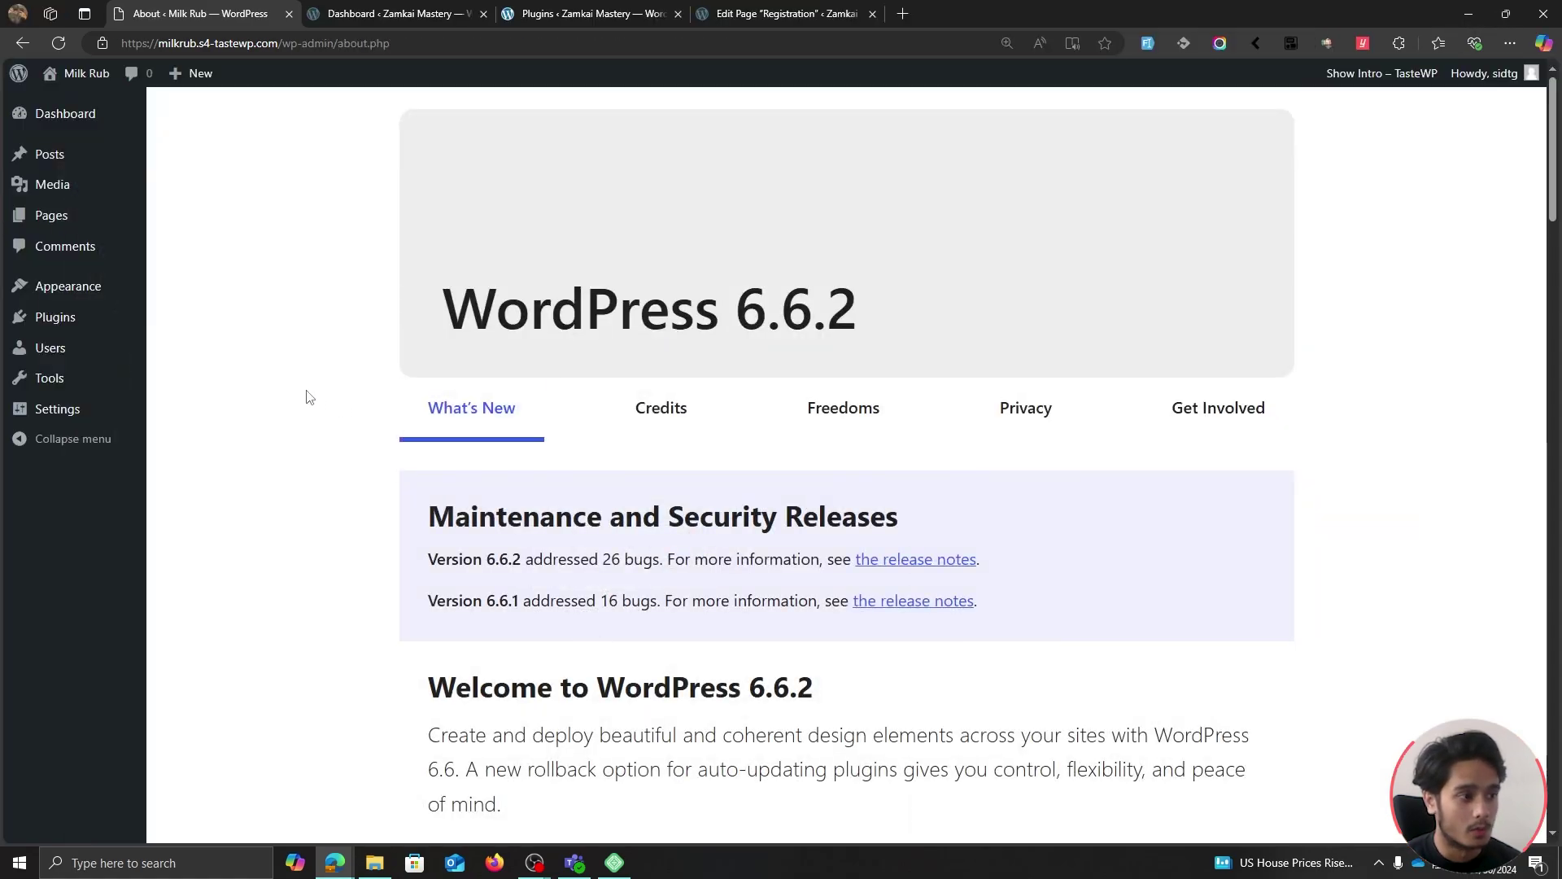
mouse_move(94, 416)
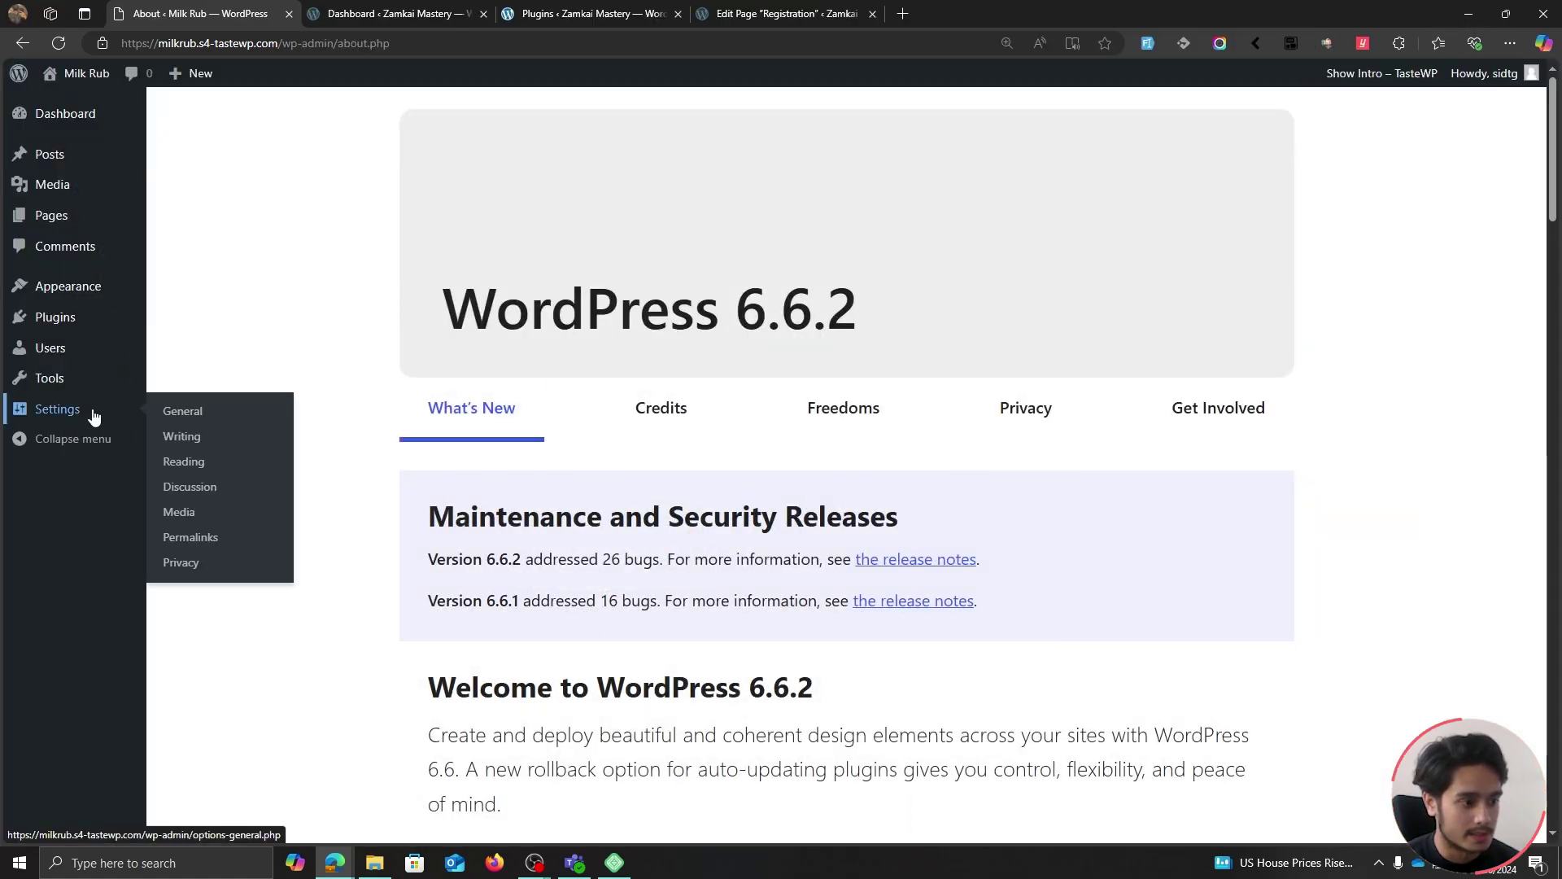
click(194, 418)
scroll(193, 418, down, 2)
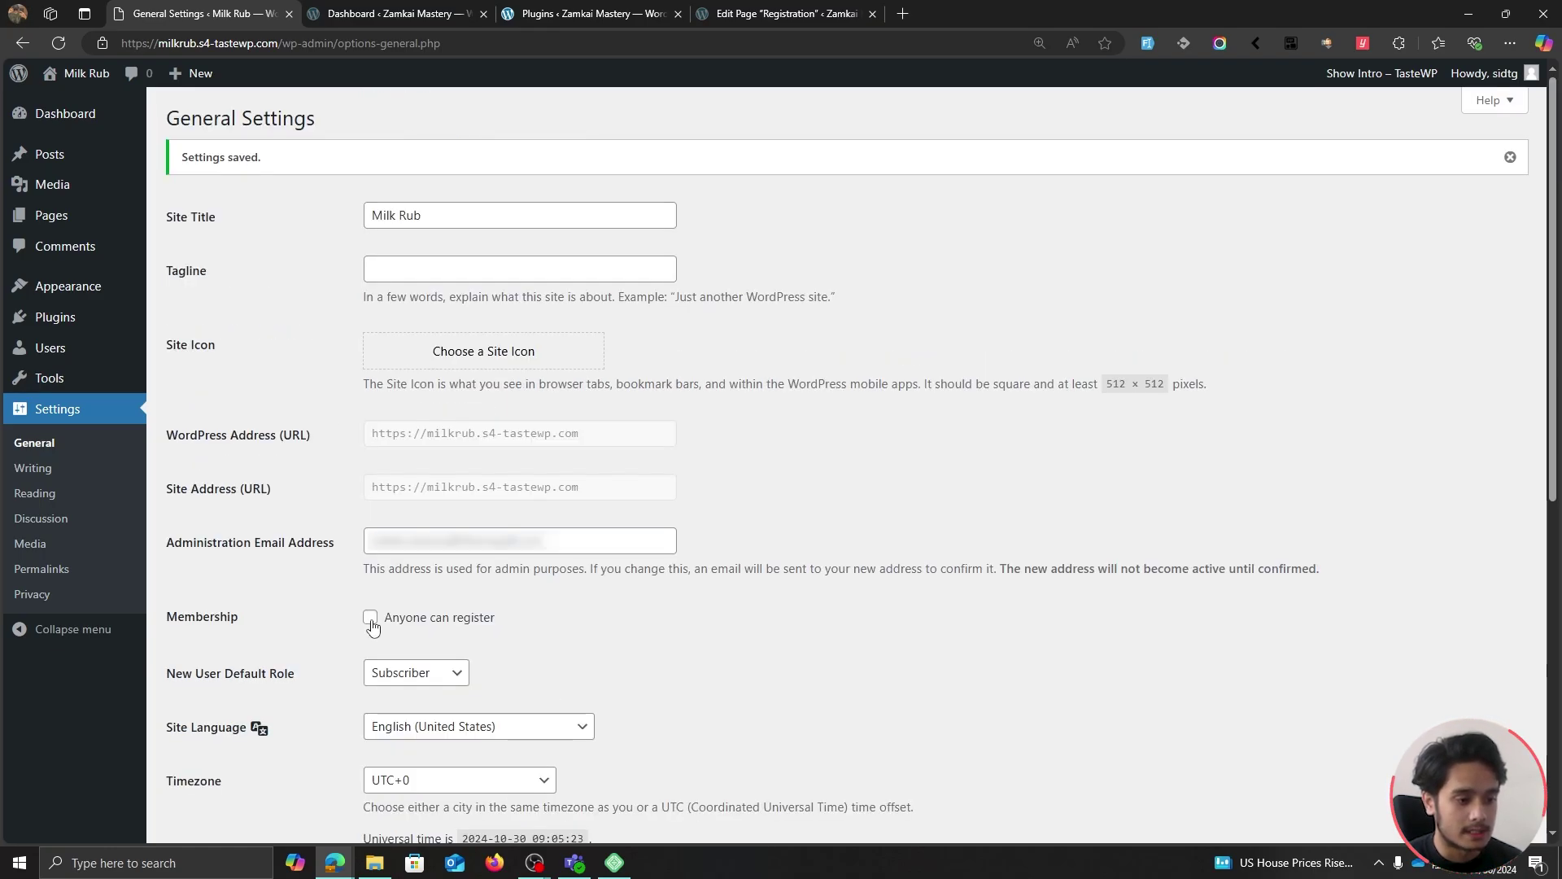
click(371, 620)
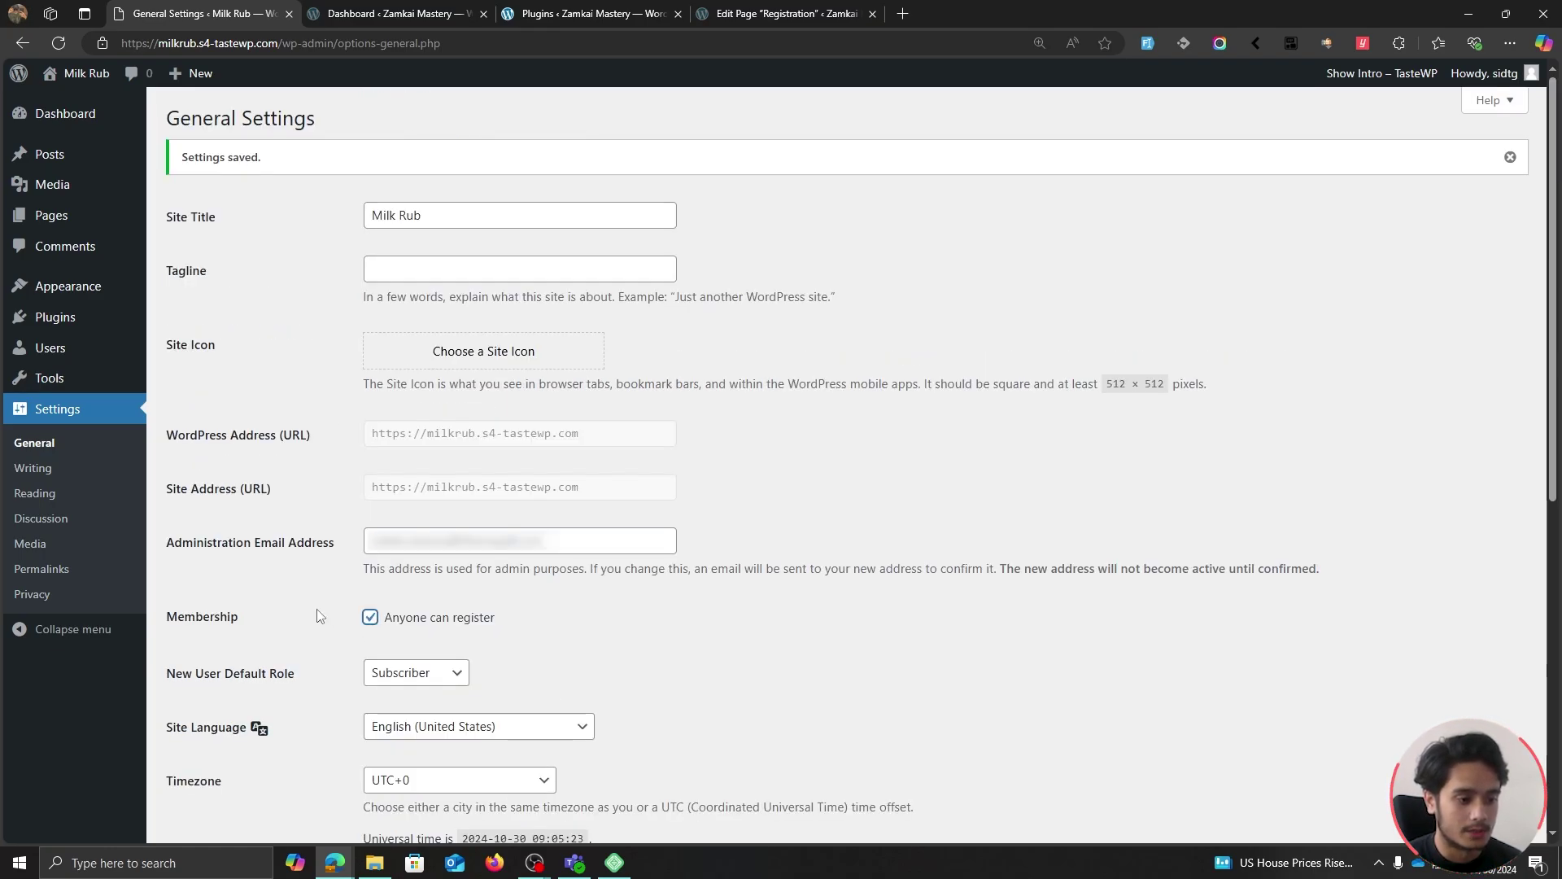
scroll(314, 613, down, 7)
click(230, 750)
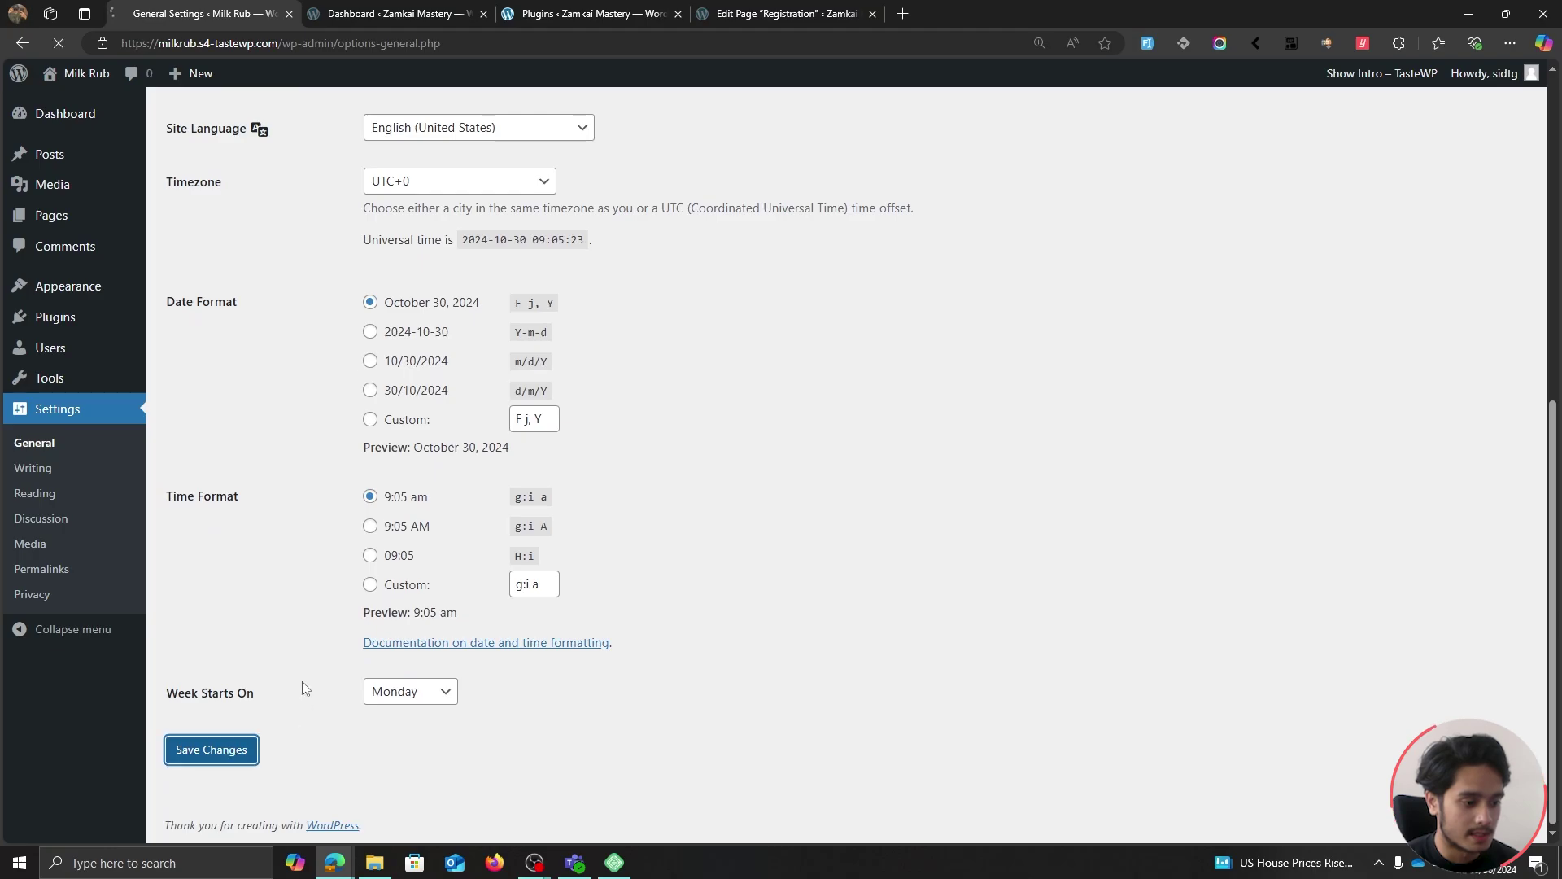
Step: Restore the private window, reload the login page and open the Register form
mouse_move(335, 862)
click(483, 813)
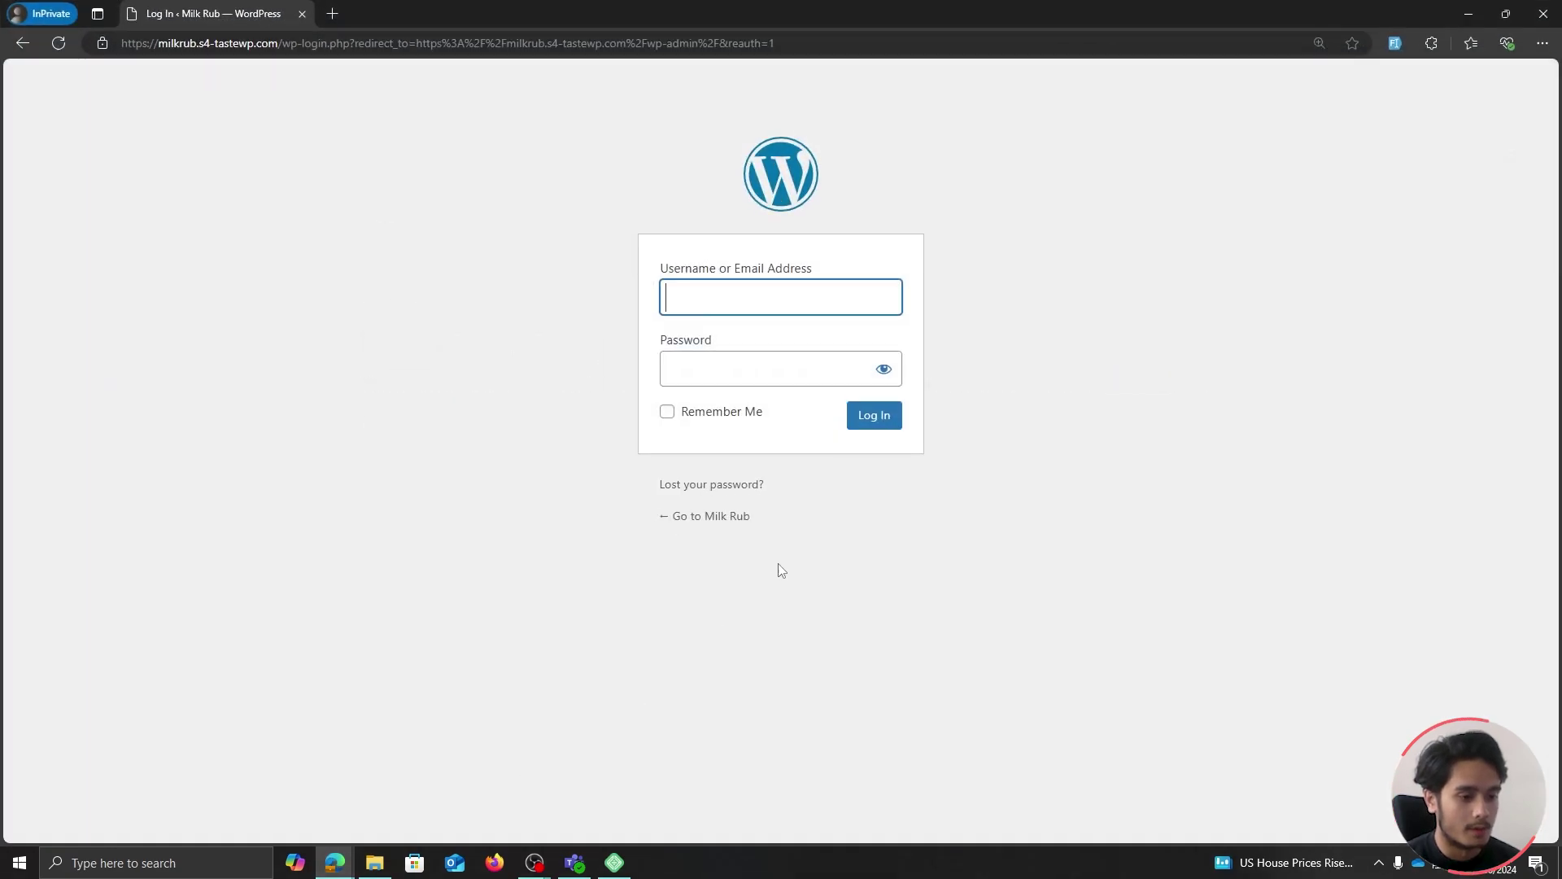
click(57, 44)
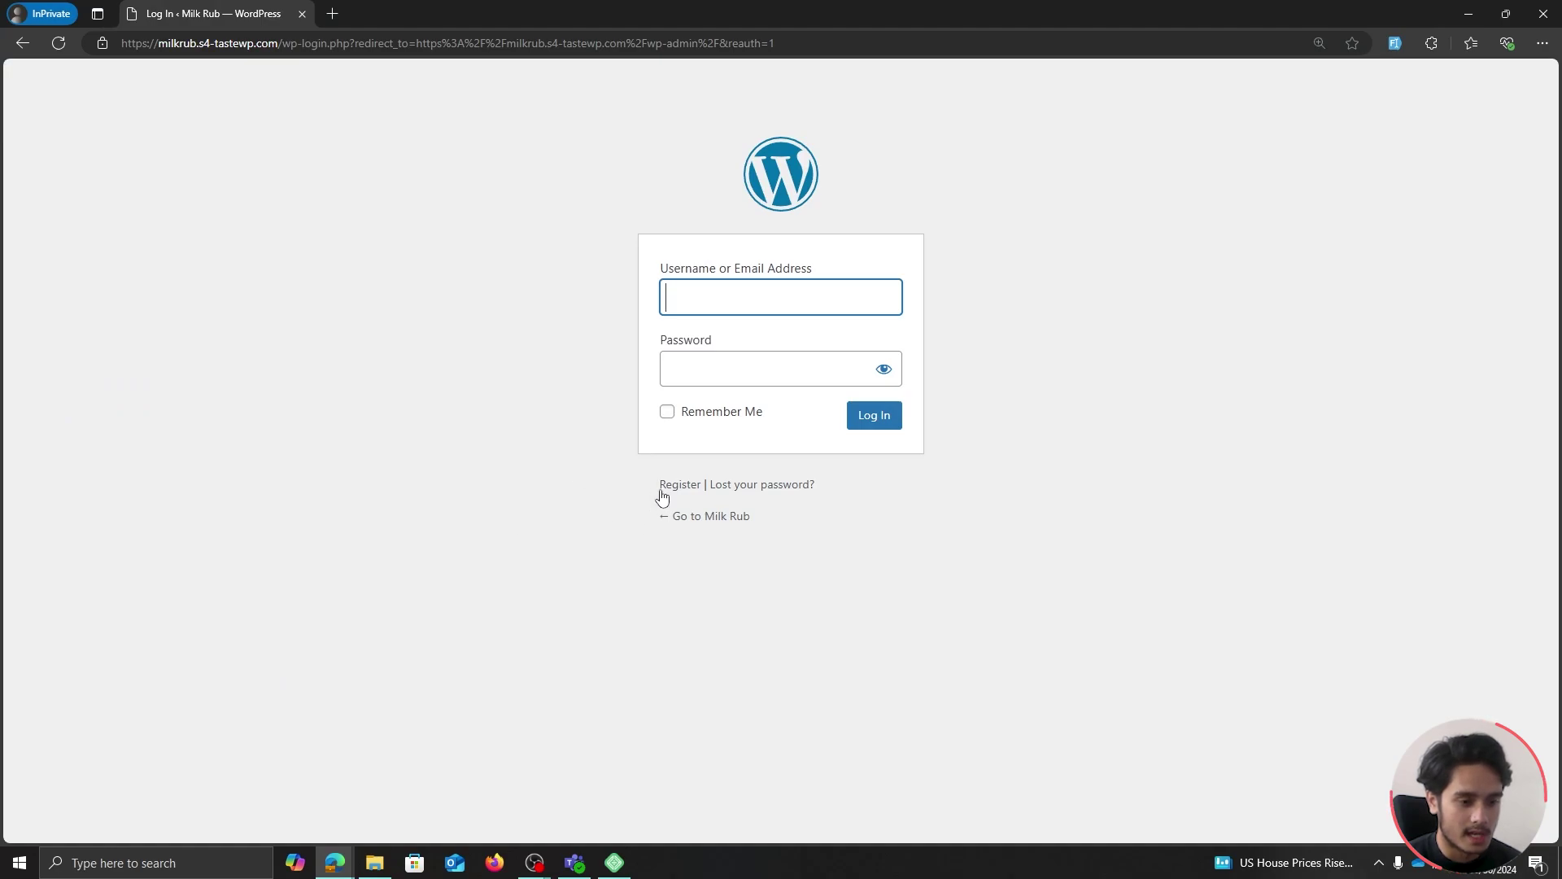
click(690, 494)
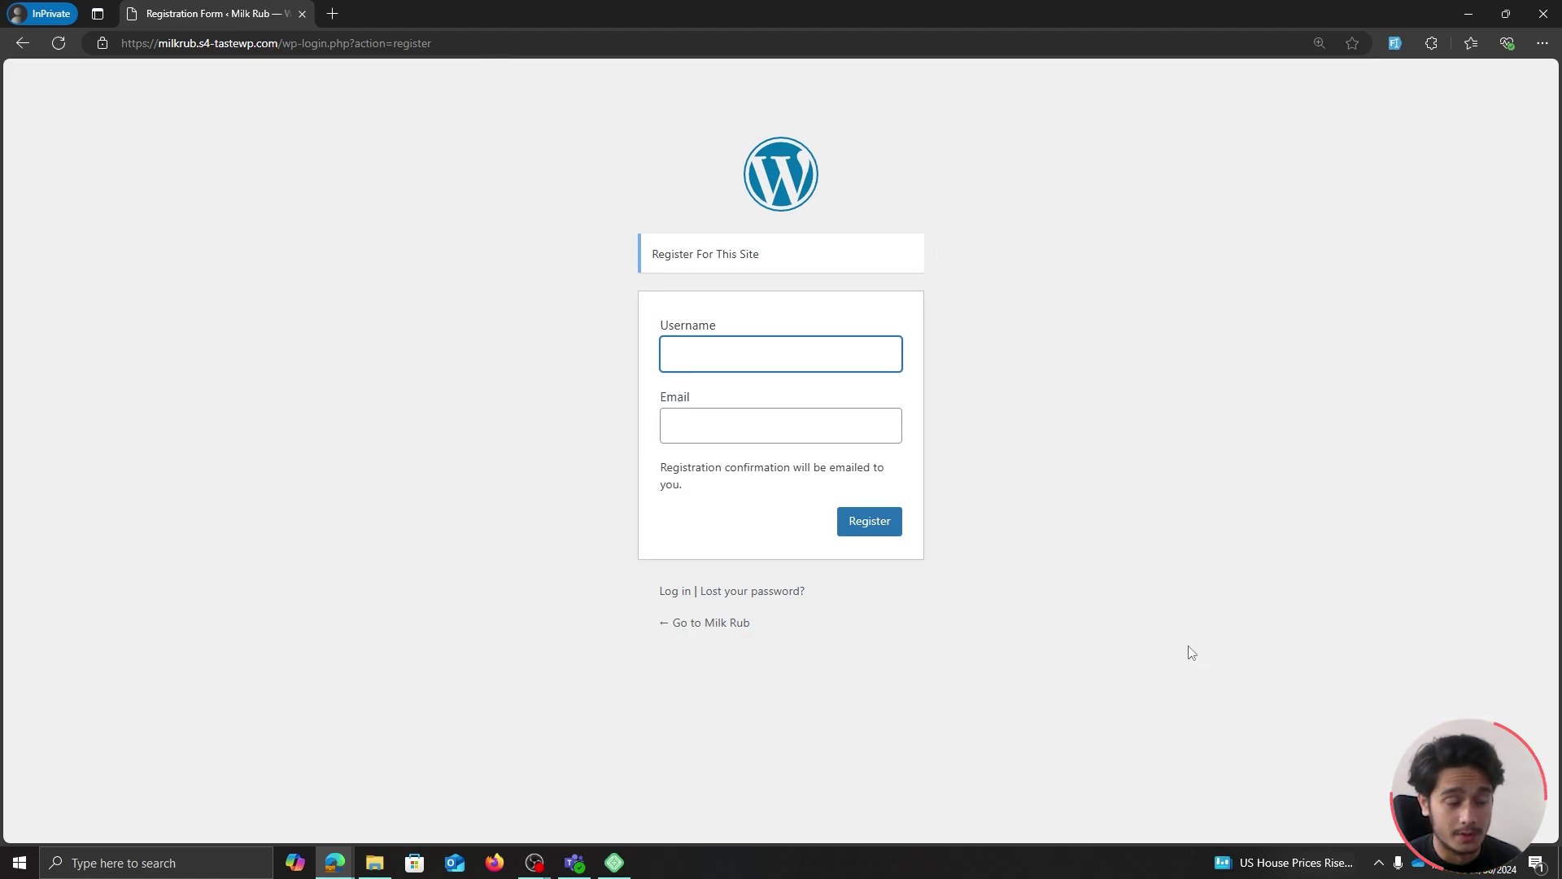
Step: Select and copy the registration form's address
drag(538, 43, 73, 40)
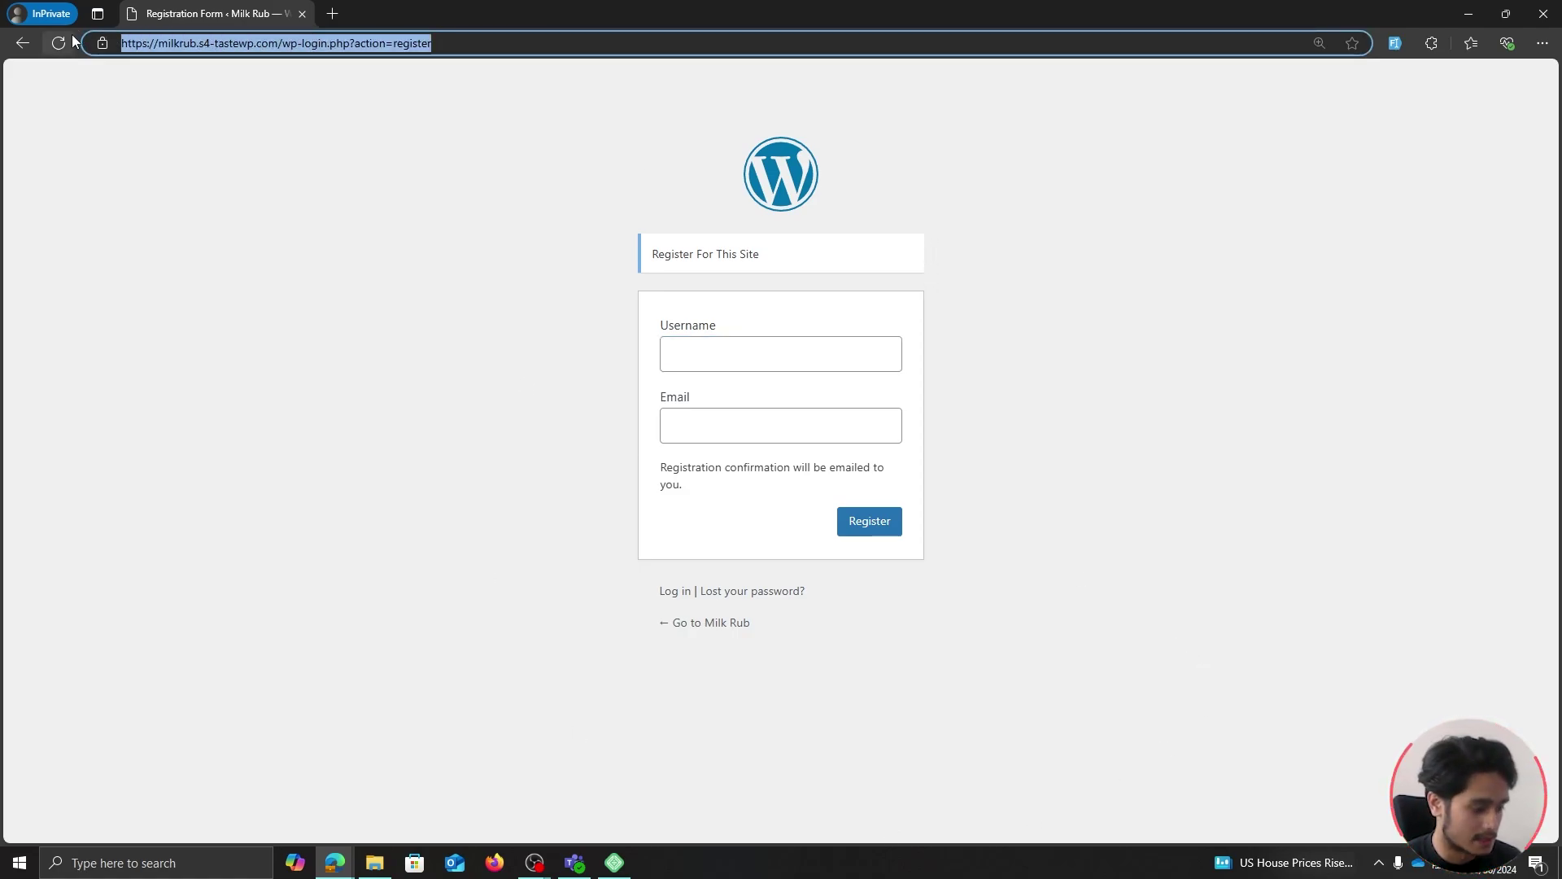
click(269, 127)
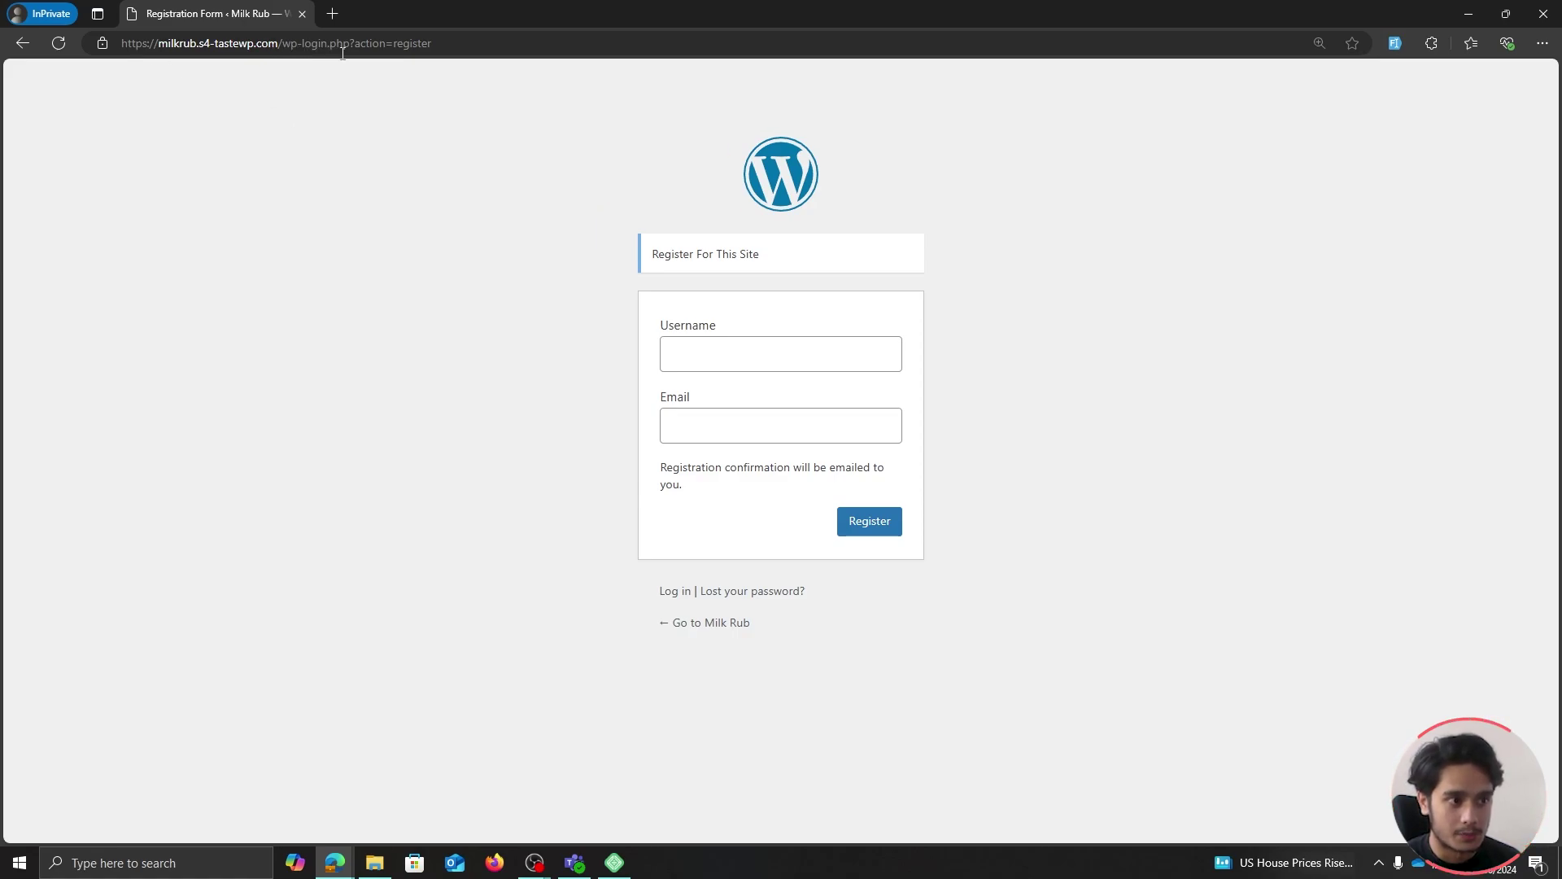
click(454, 47)
click(505, 272)
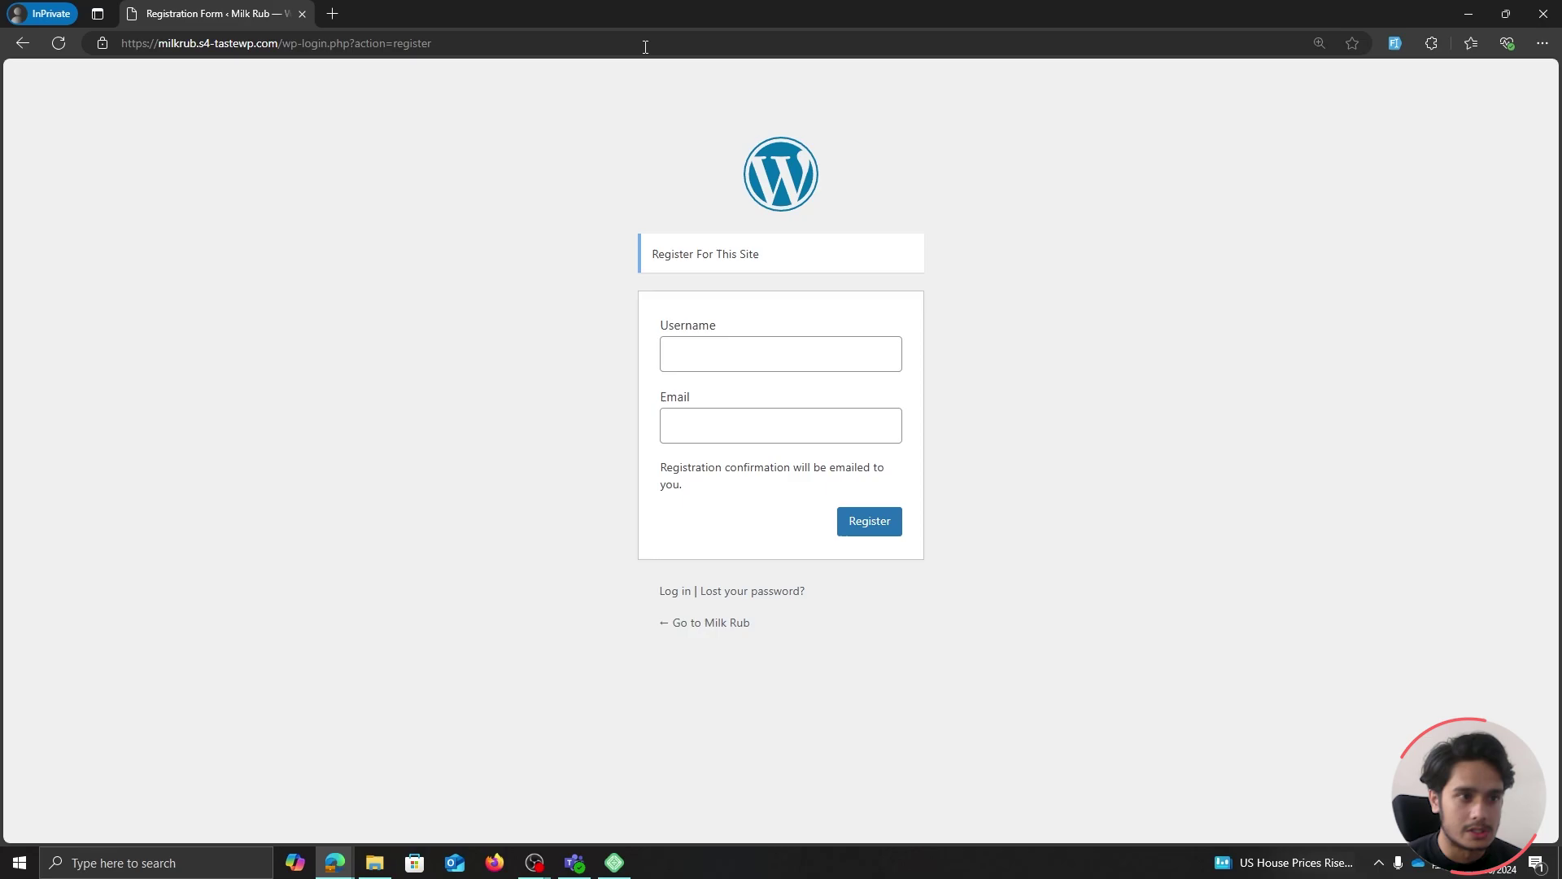
Step: Edit the Blog Home template in the site editor and select the header navigation
key(alt+Tab)
mouse_move(162, 288)
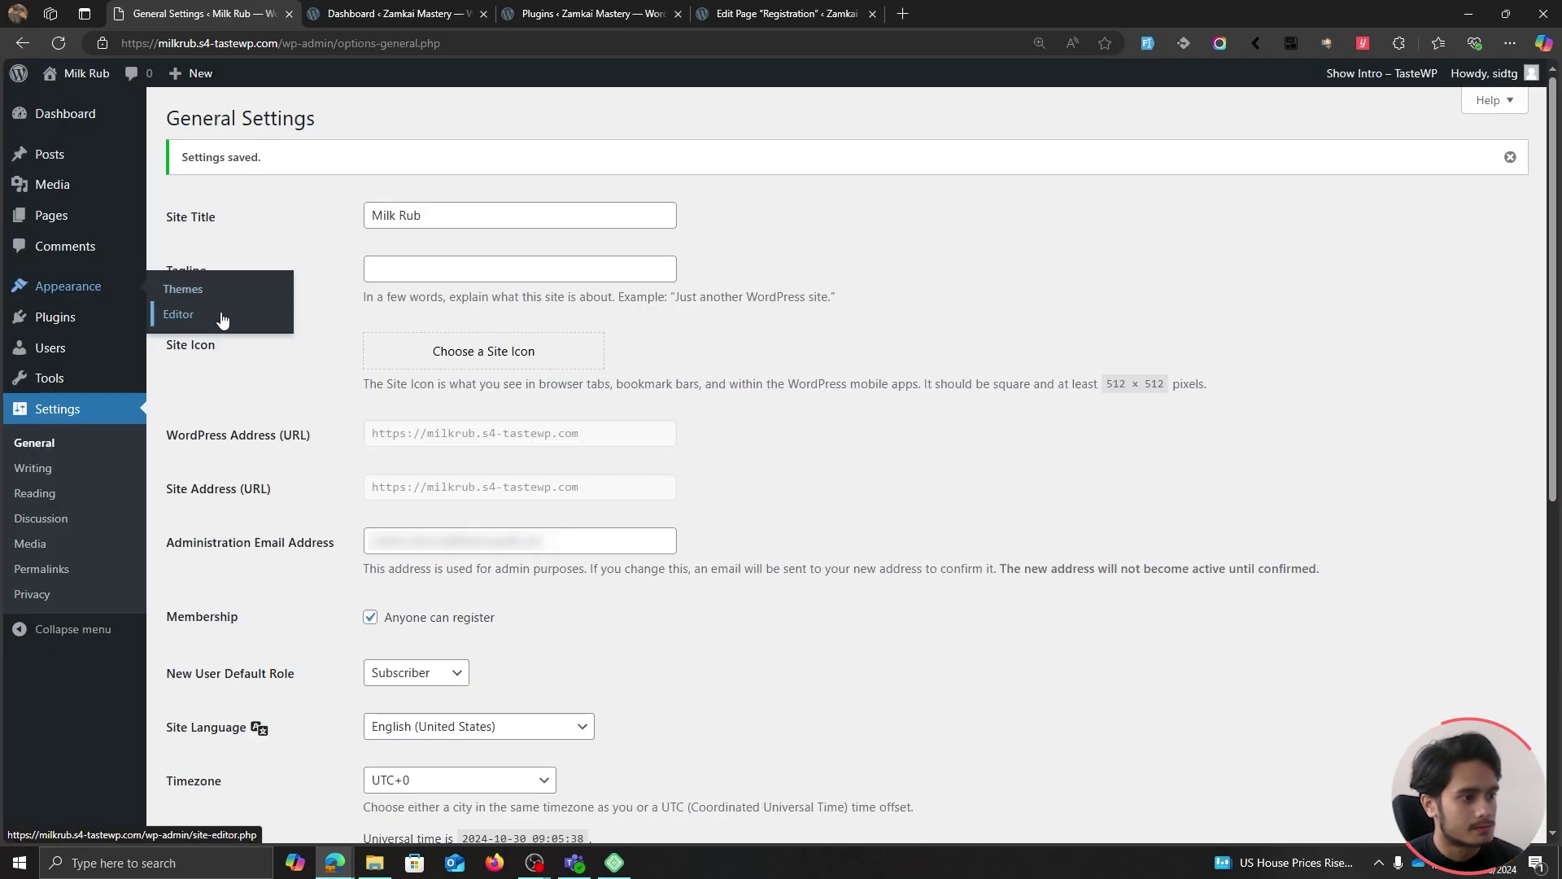
click(221, 315)
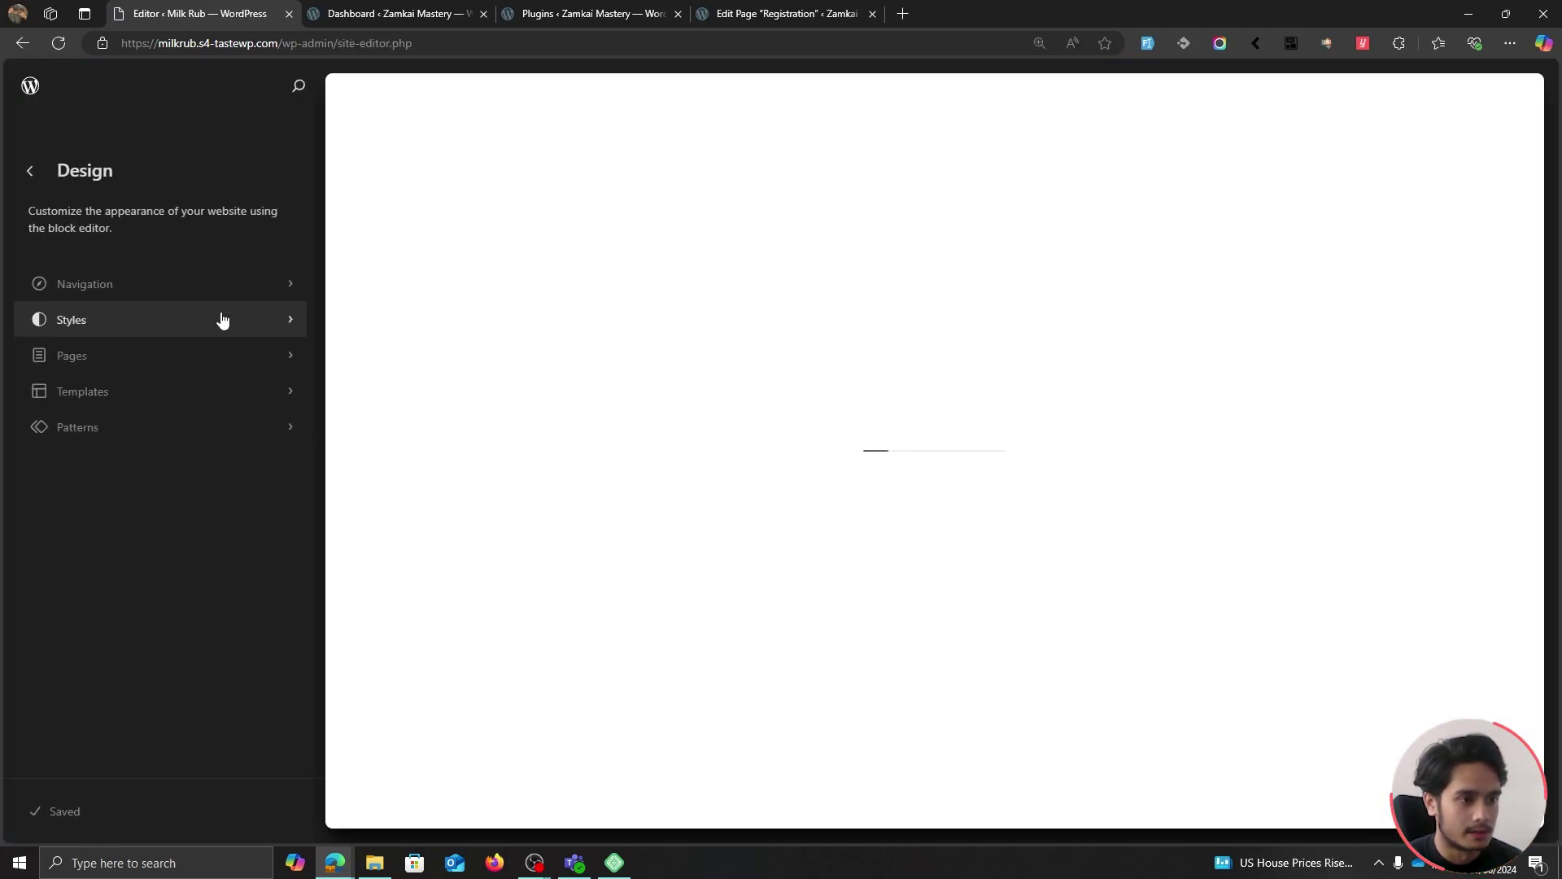
click(913, 164)
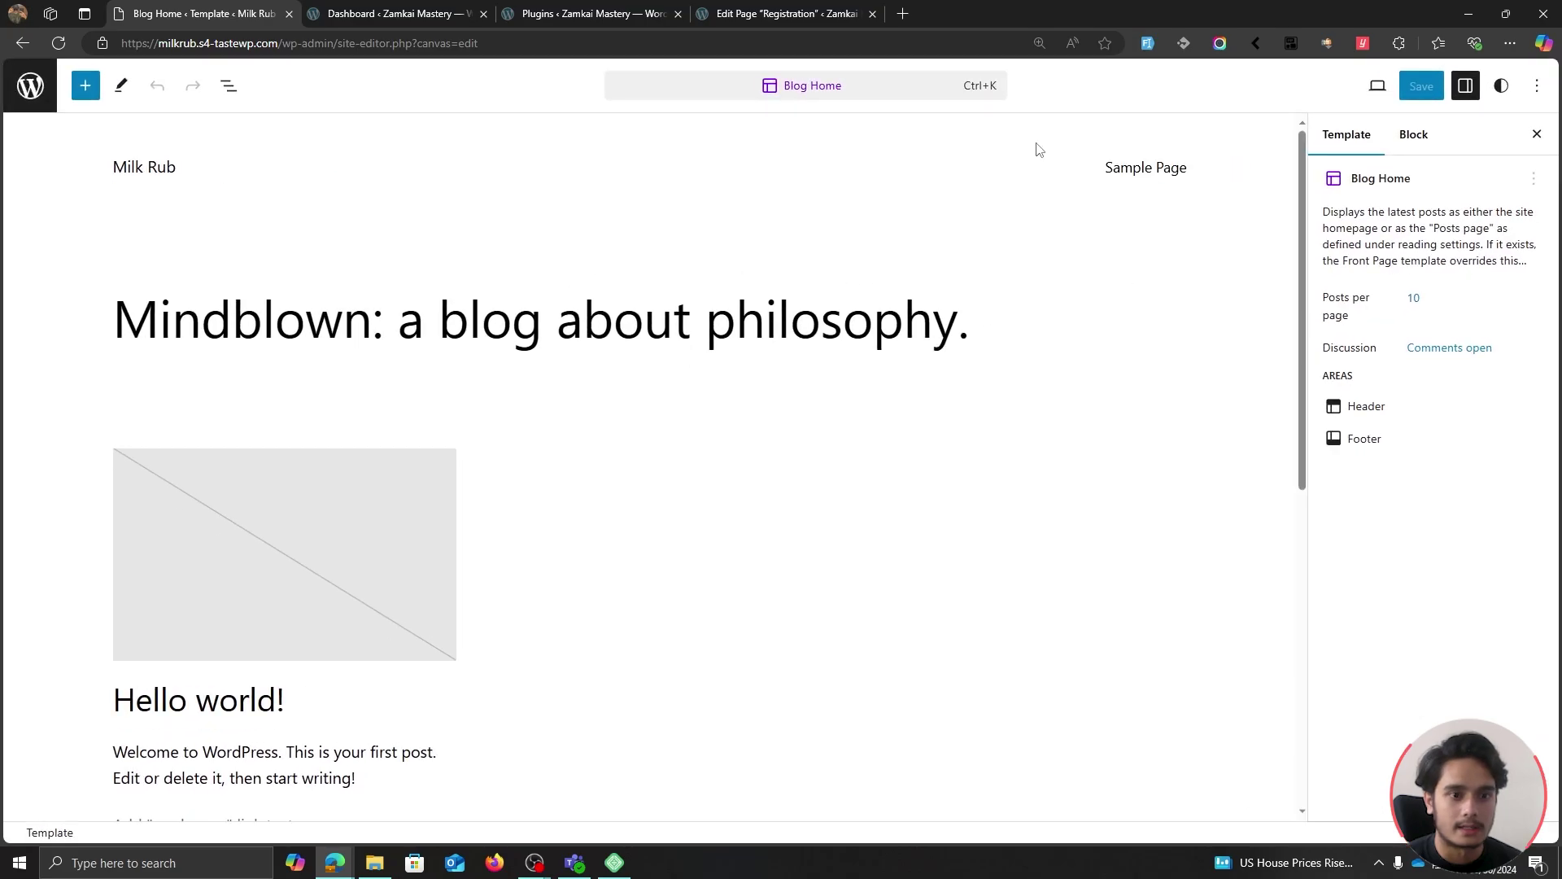
click(1082, 171)
click(1067, 172)
click(1067, 173)
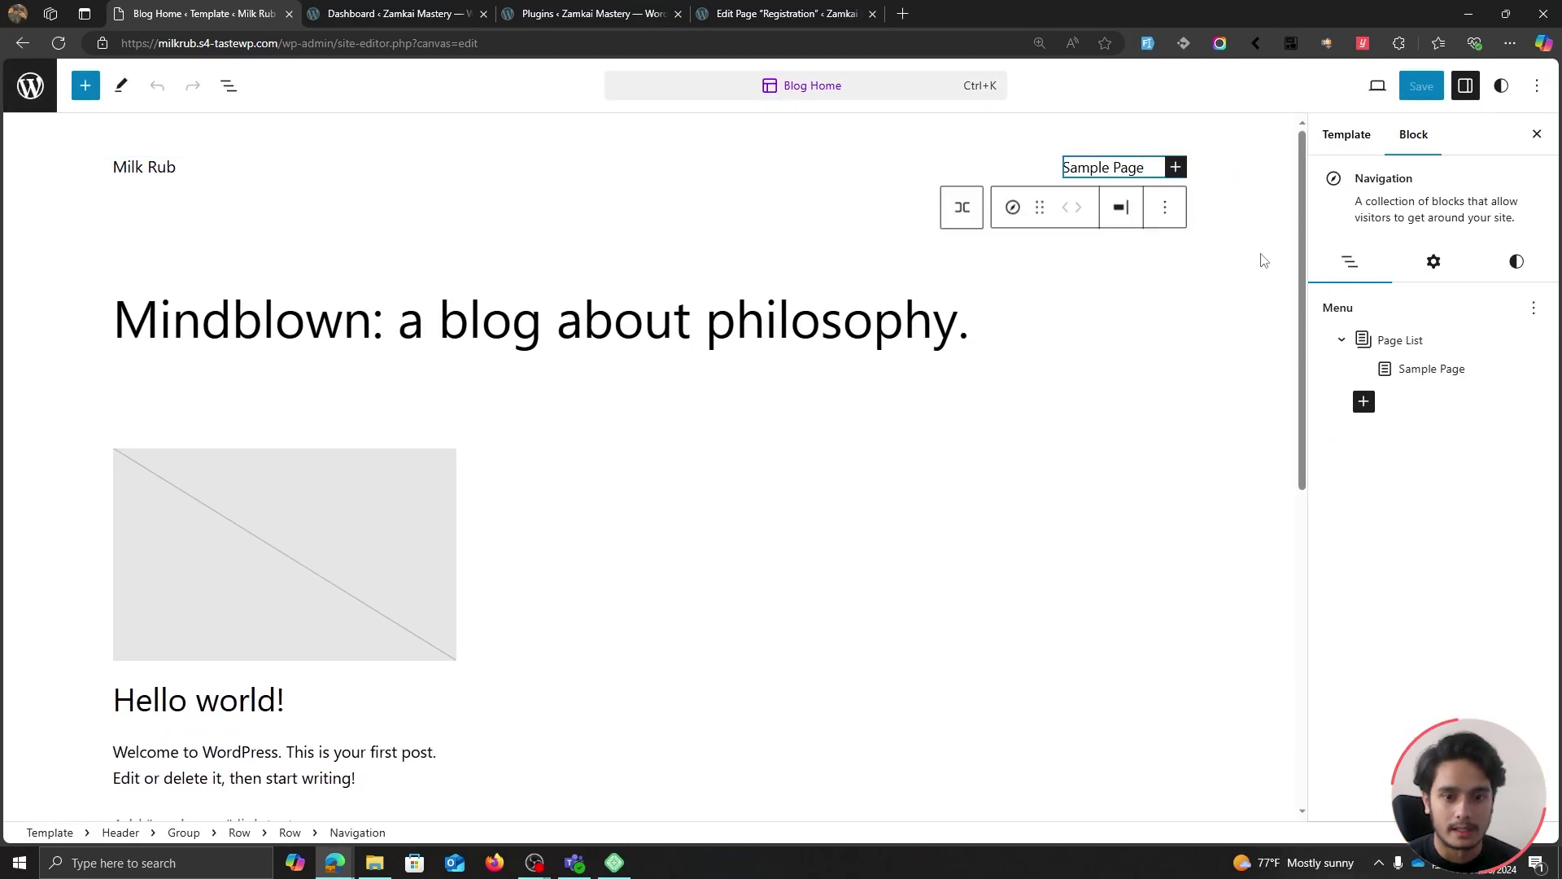
Step: Add a page link pointing to the pasted registration address to the header menu
click(1363, 401)
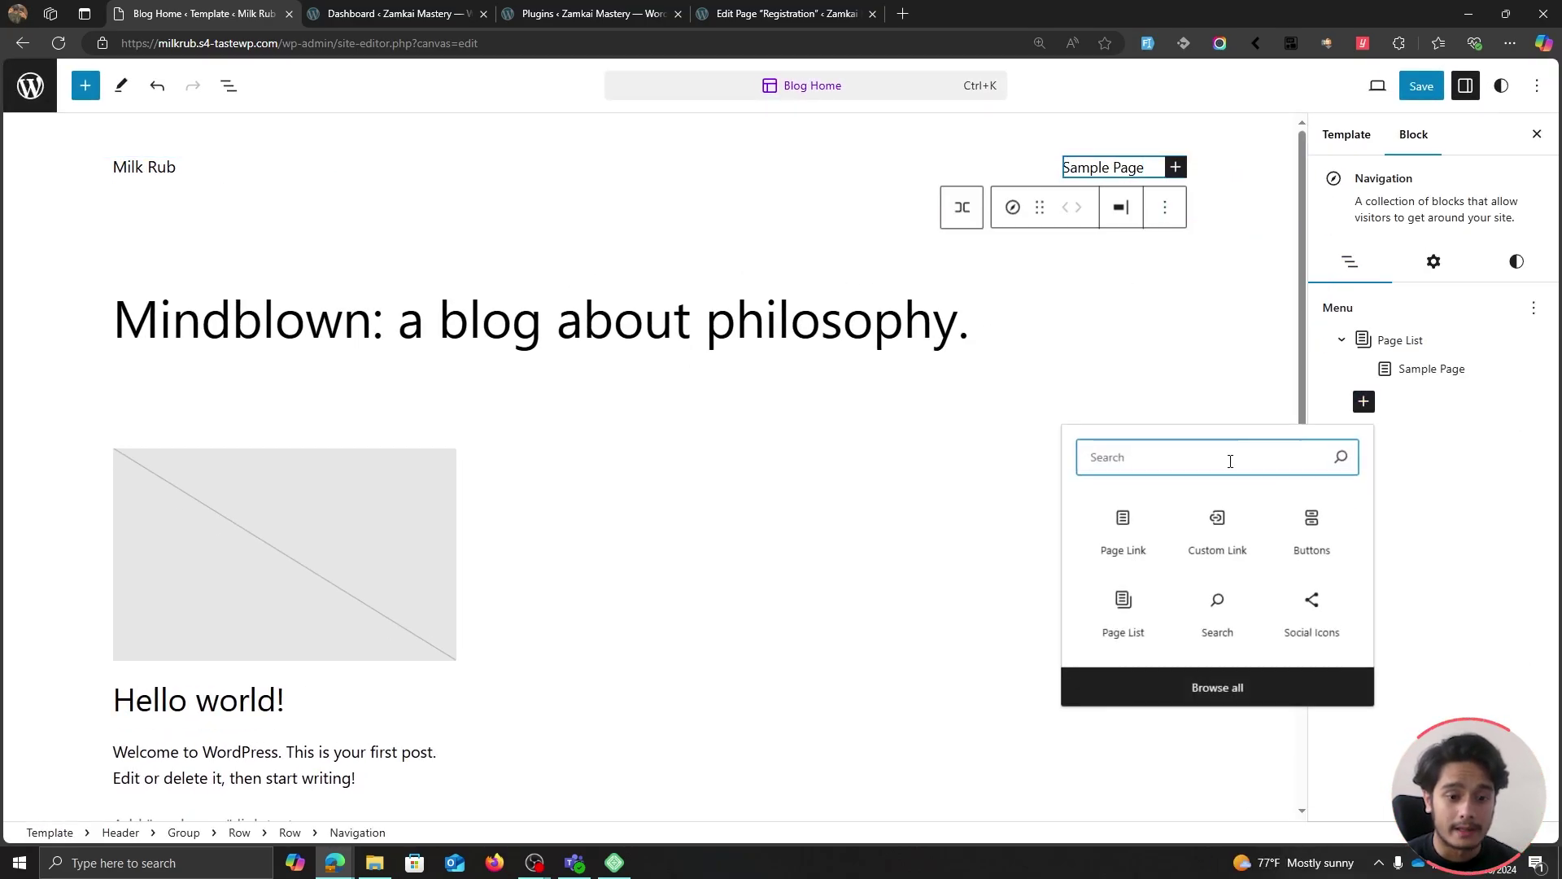
click(1152, 513)
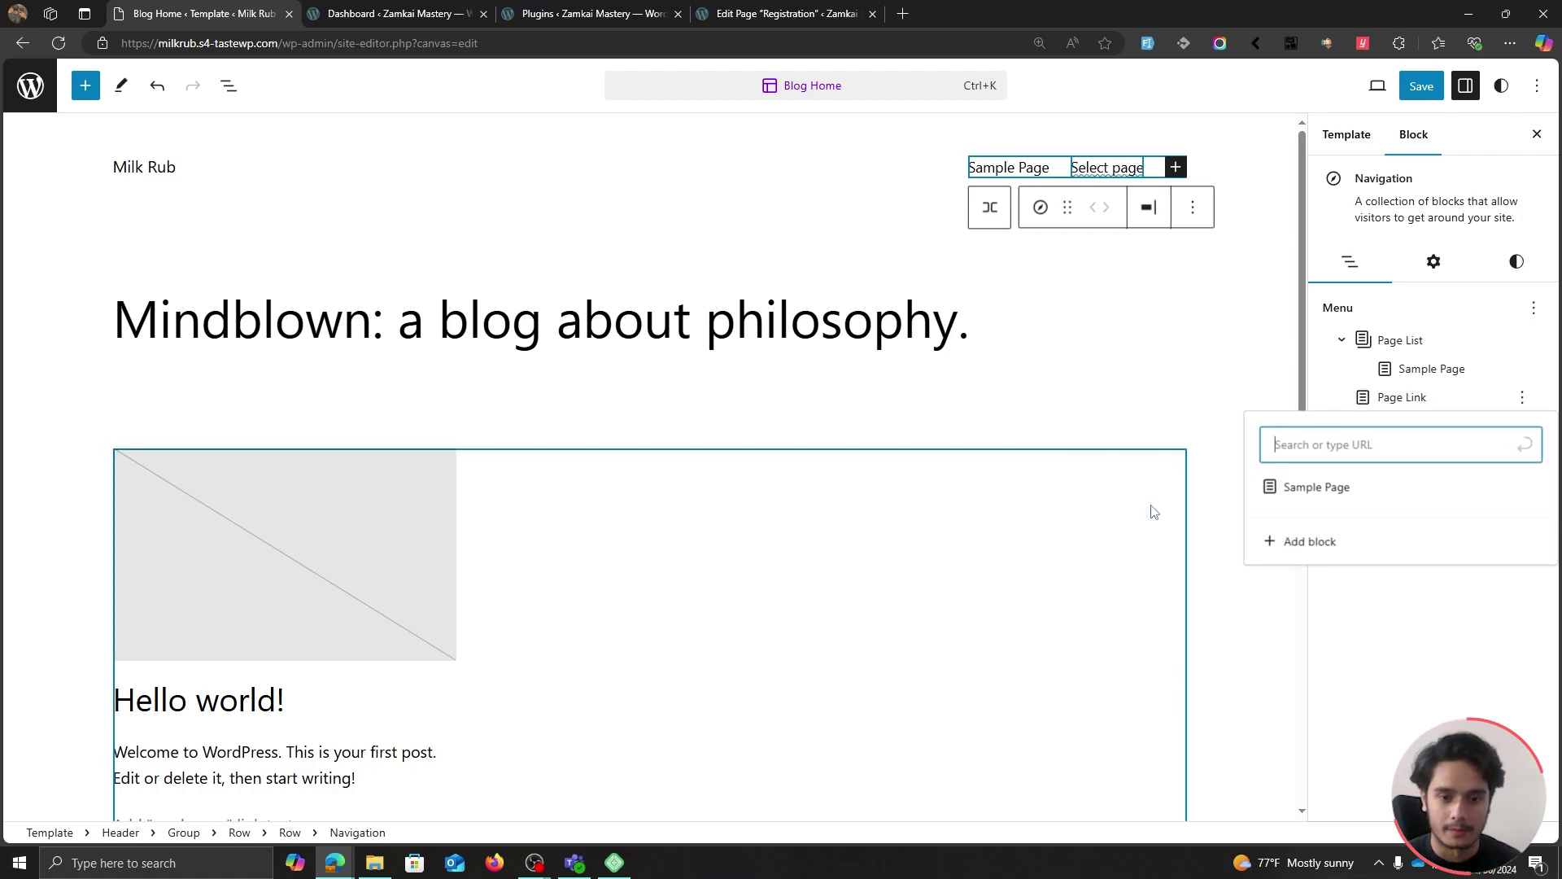
key(ctrl+v)
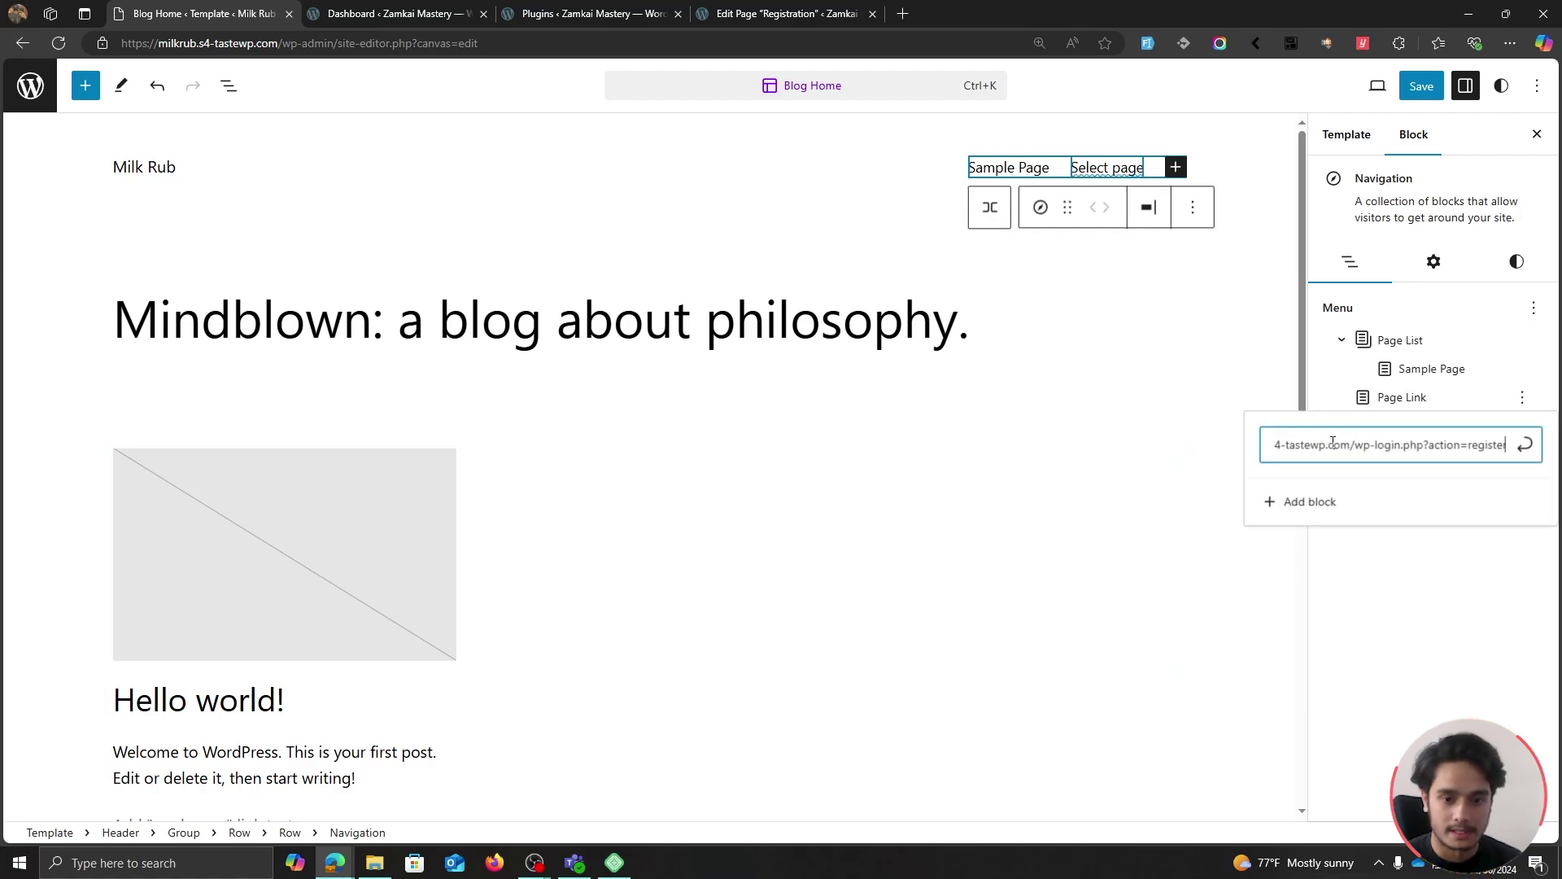
key(Return)
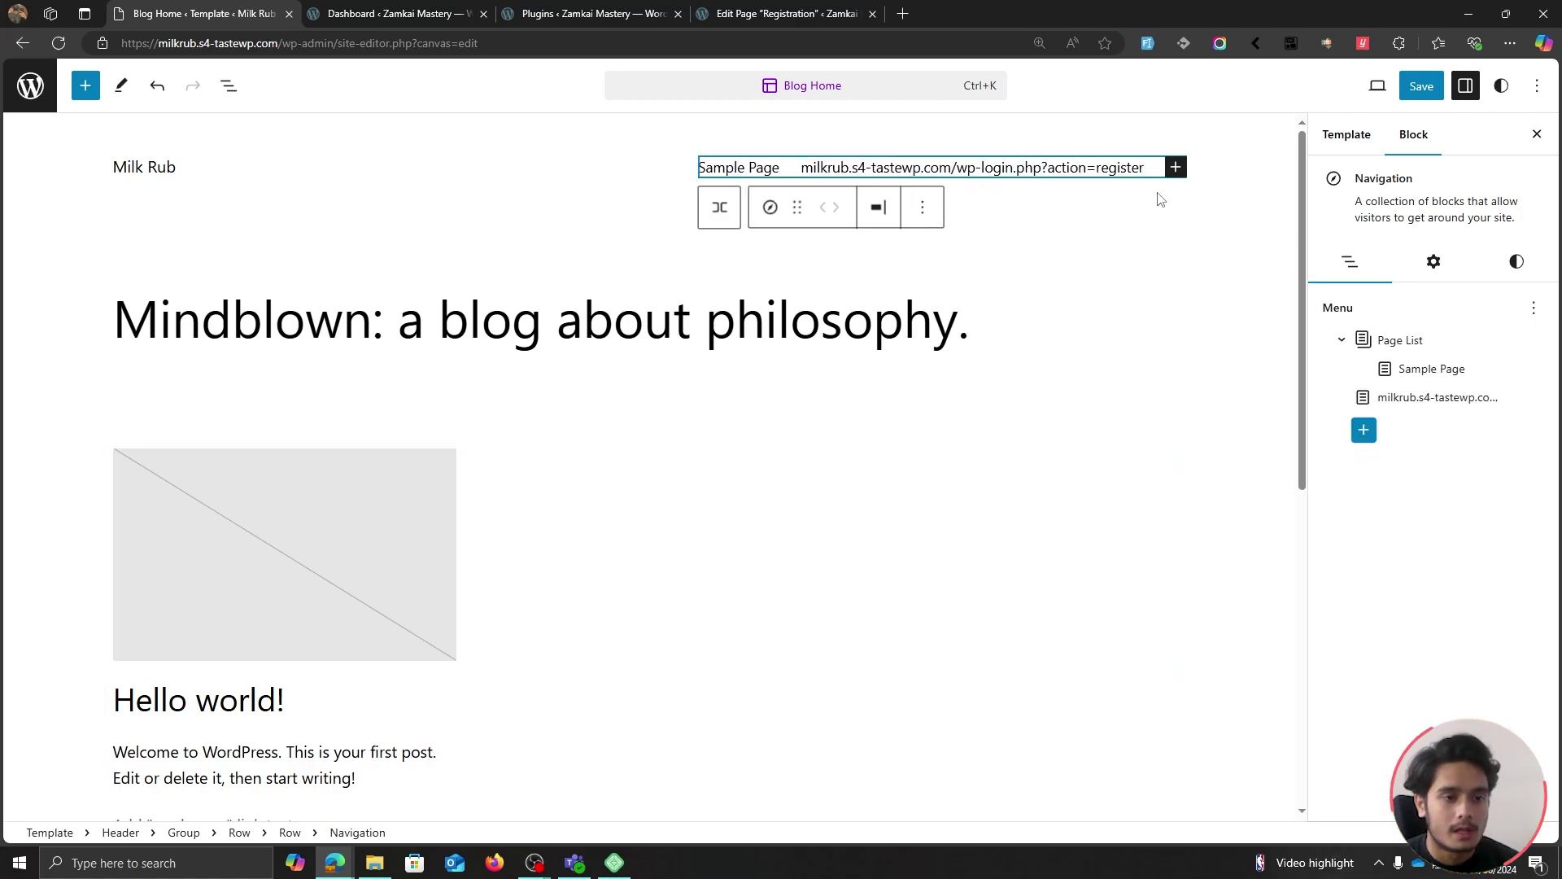
Step: Change the new link's label text to 'Registration'
click(1432, 397)
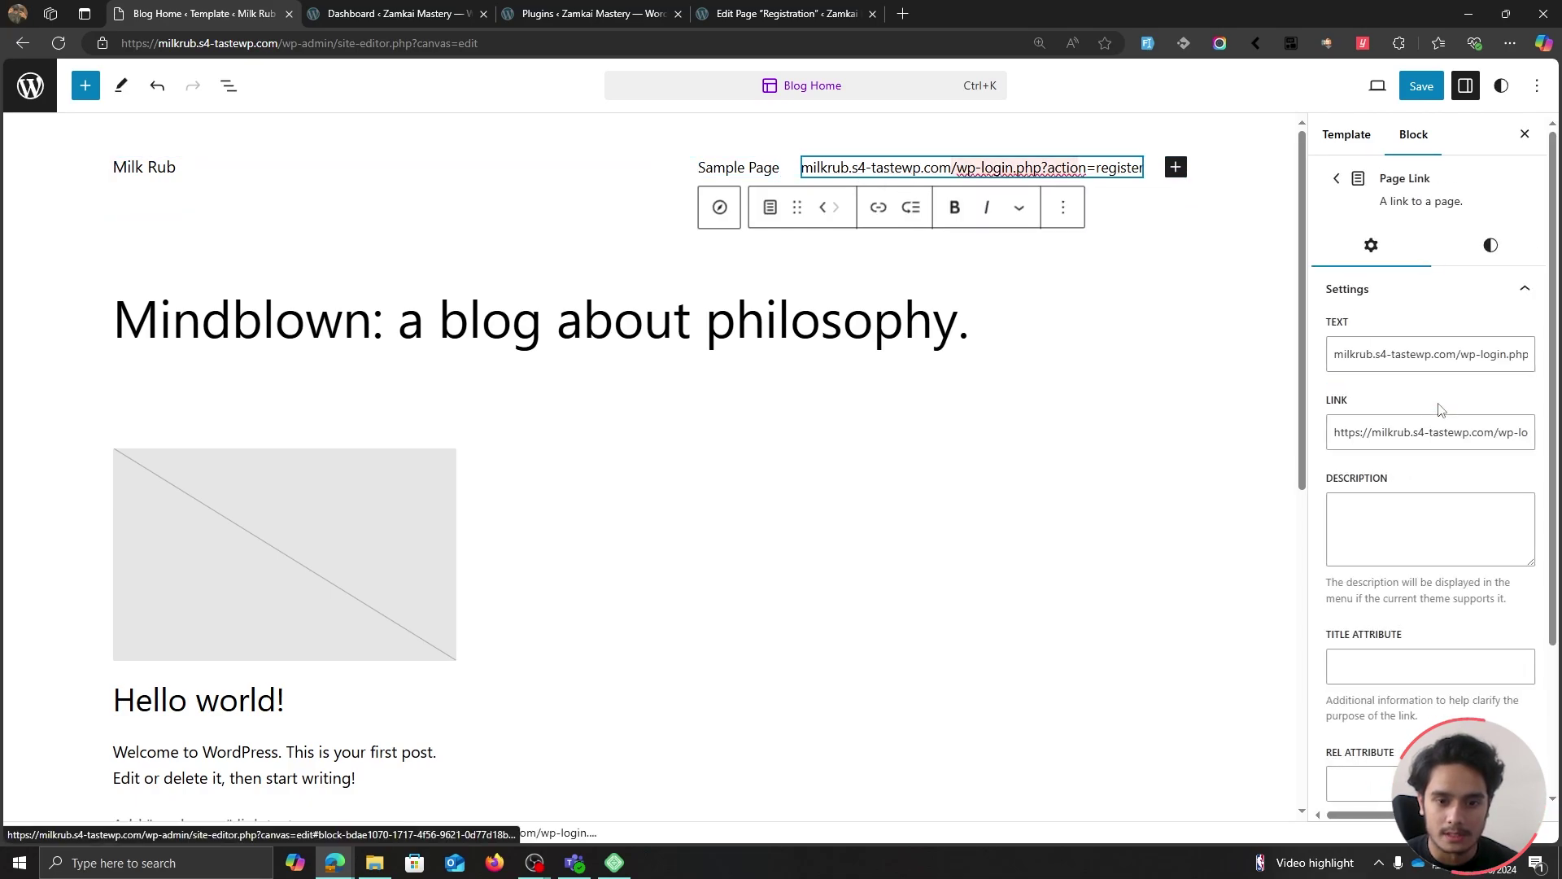
triple_click(1401, 363)
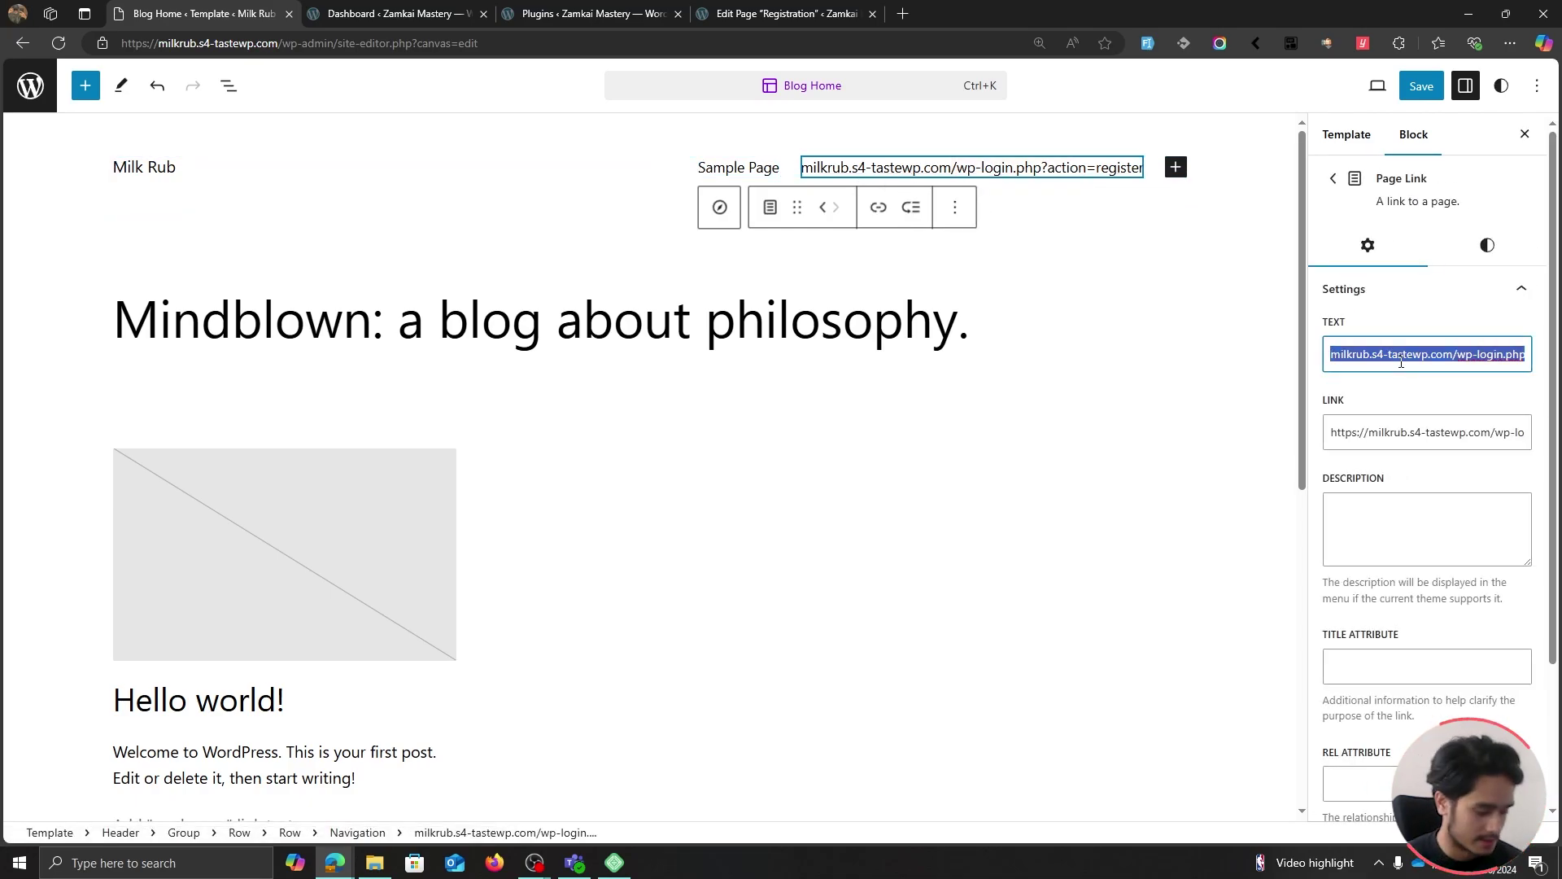
text(Register)
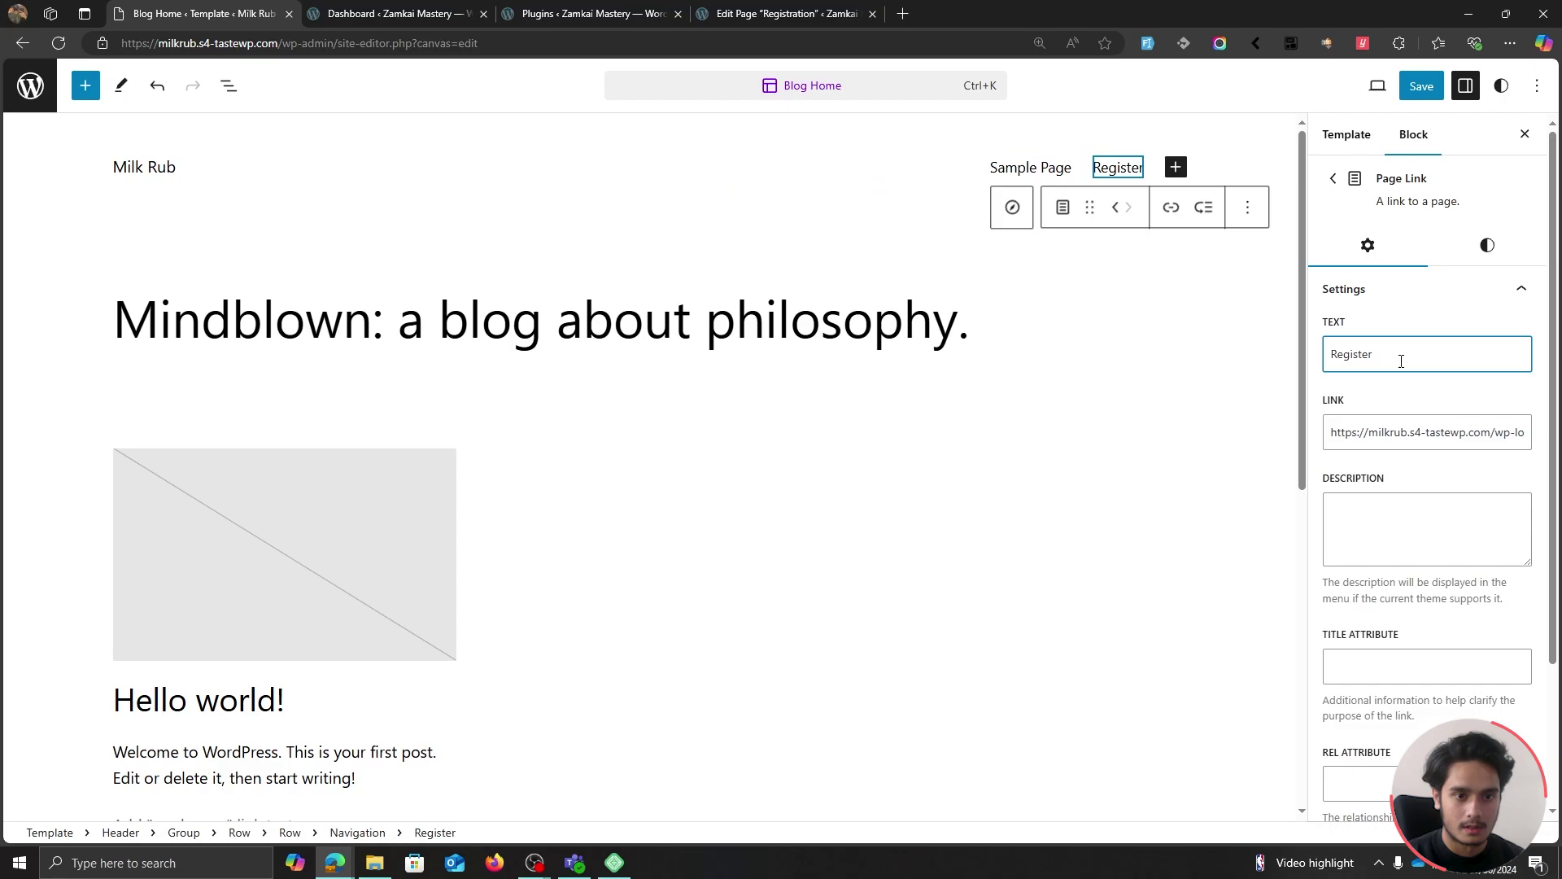
key(BackSpace)
key(BackSpace)
text(ration)
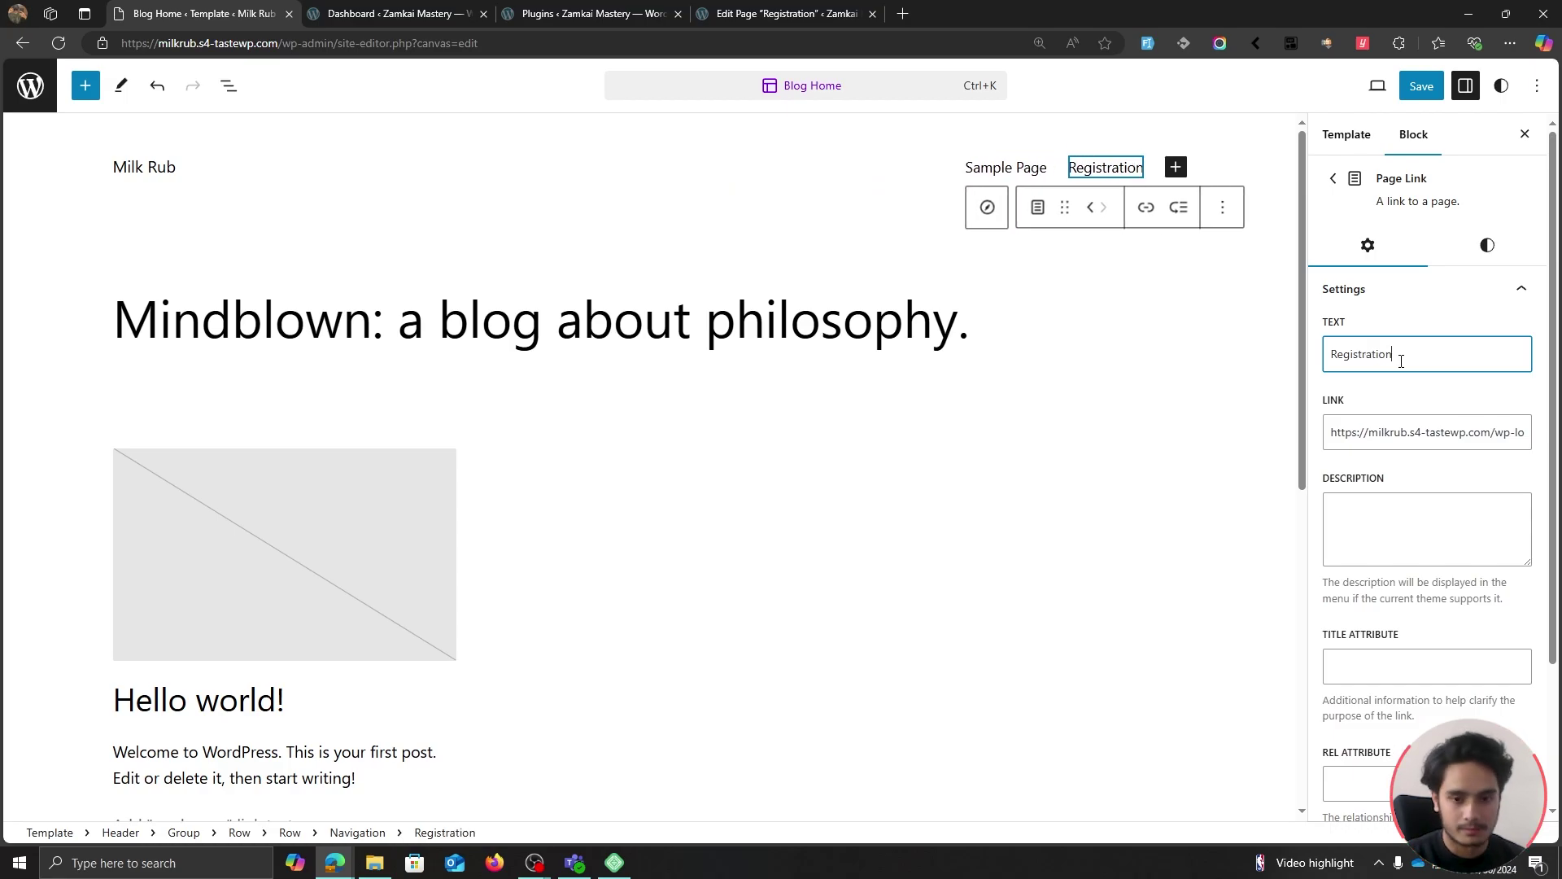
Step: Save the updated header navigation in the site editor
click(1420, 85)
click(1373, 84)
click(754, 401)
Step: Load the site in a new private window and follow the header's Registration link
key(ctrl+shift+n)
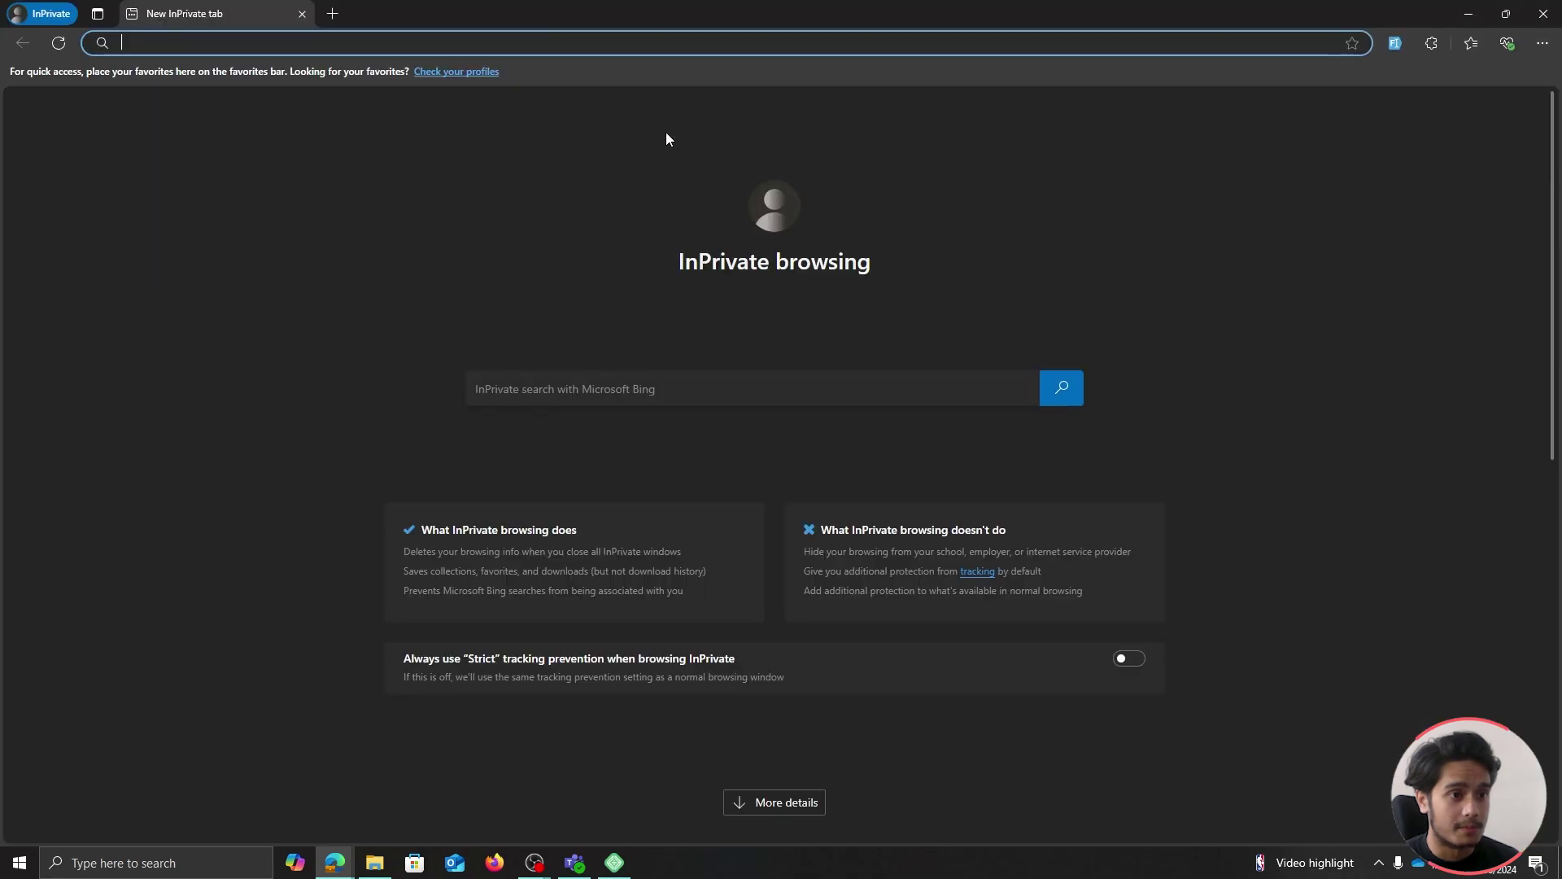
text(https://milkrub.s4-tastewp.com/)
key(Return)
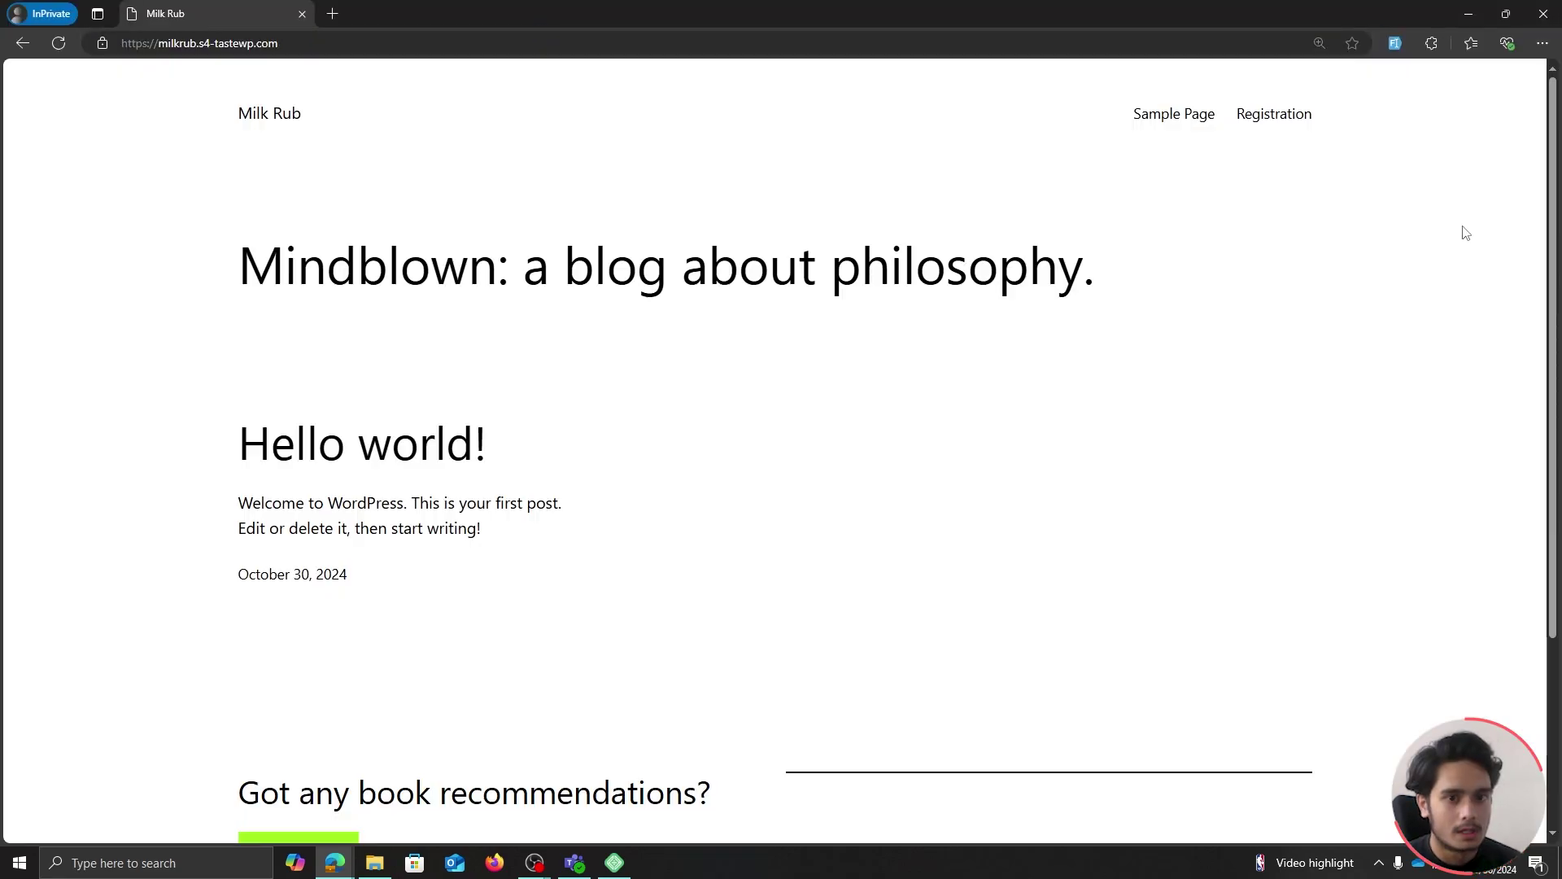
click(1278, 122)
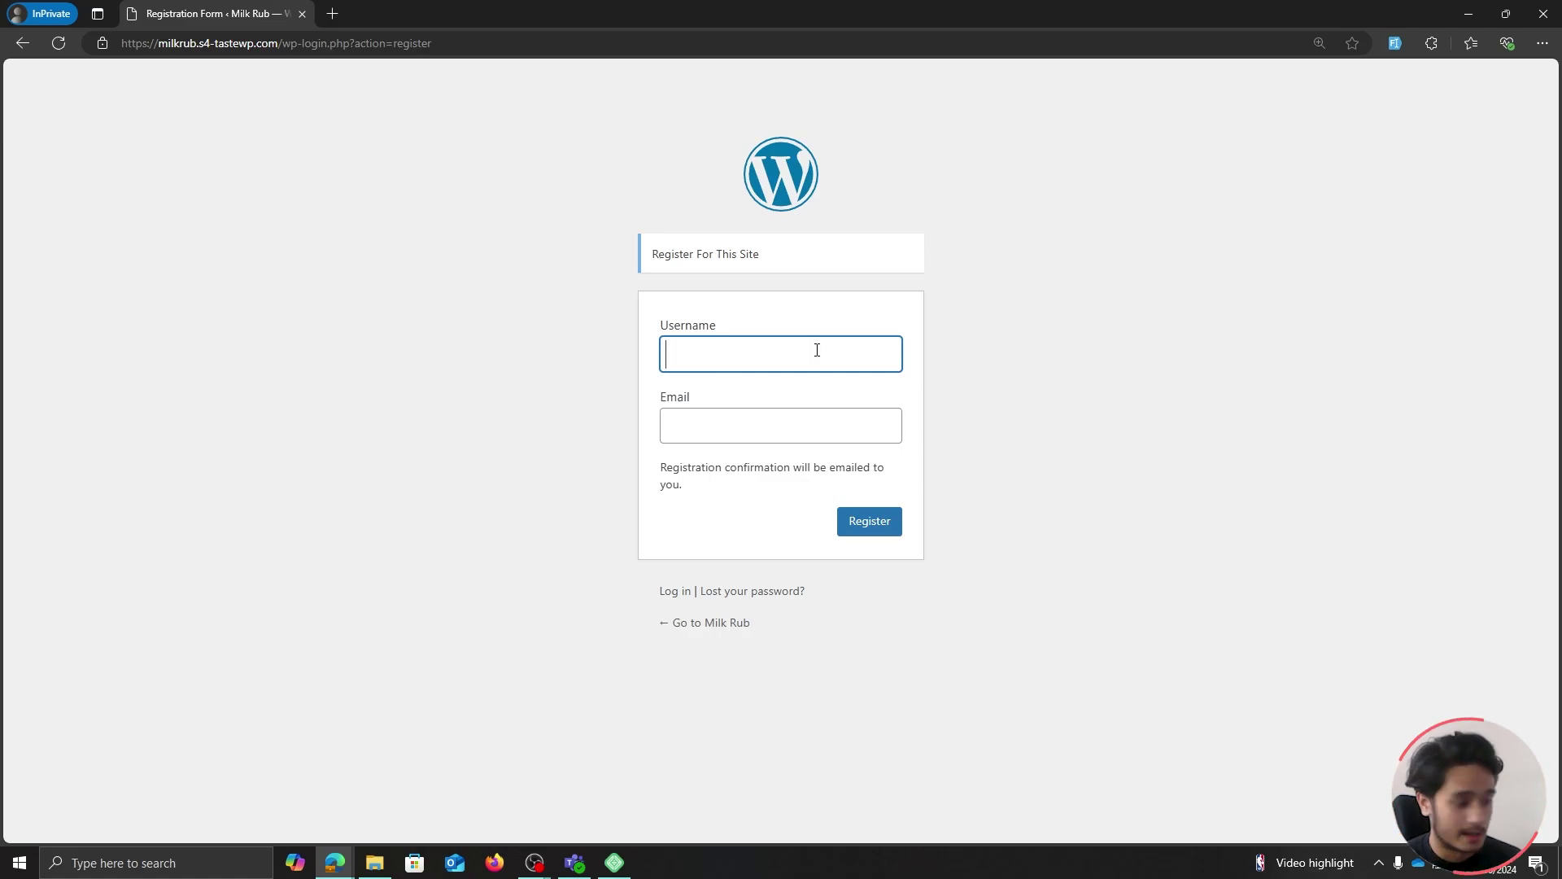
Step: Register a user named 'Test' with the pasted e-mail address
text(Test)
click(803, 415)
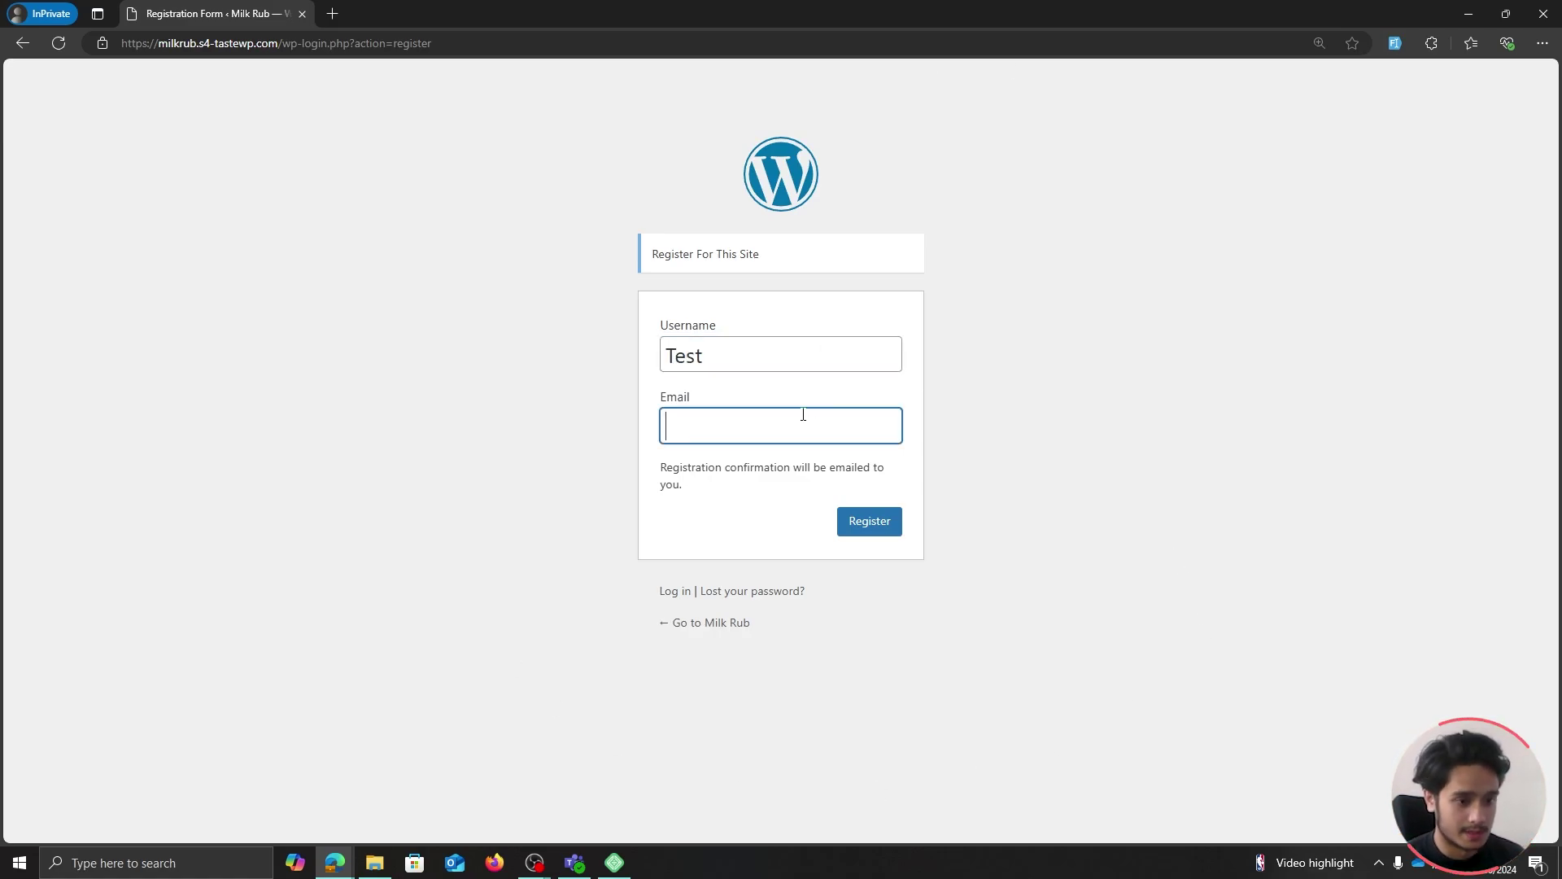
key(ctrl+v)
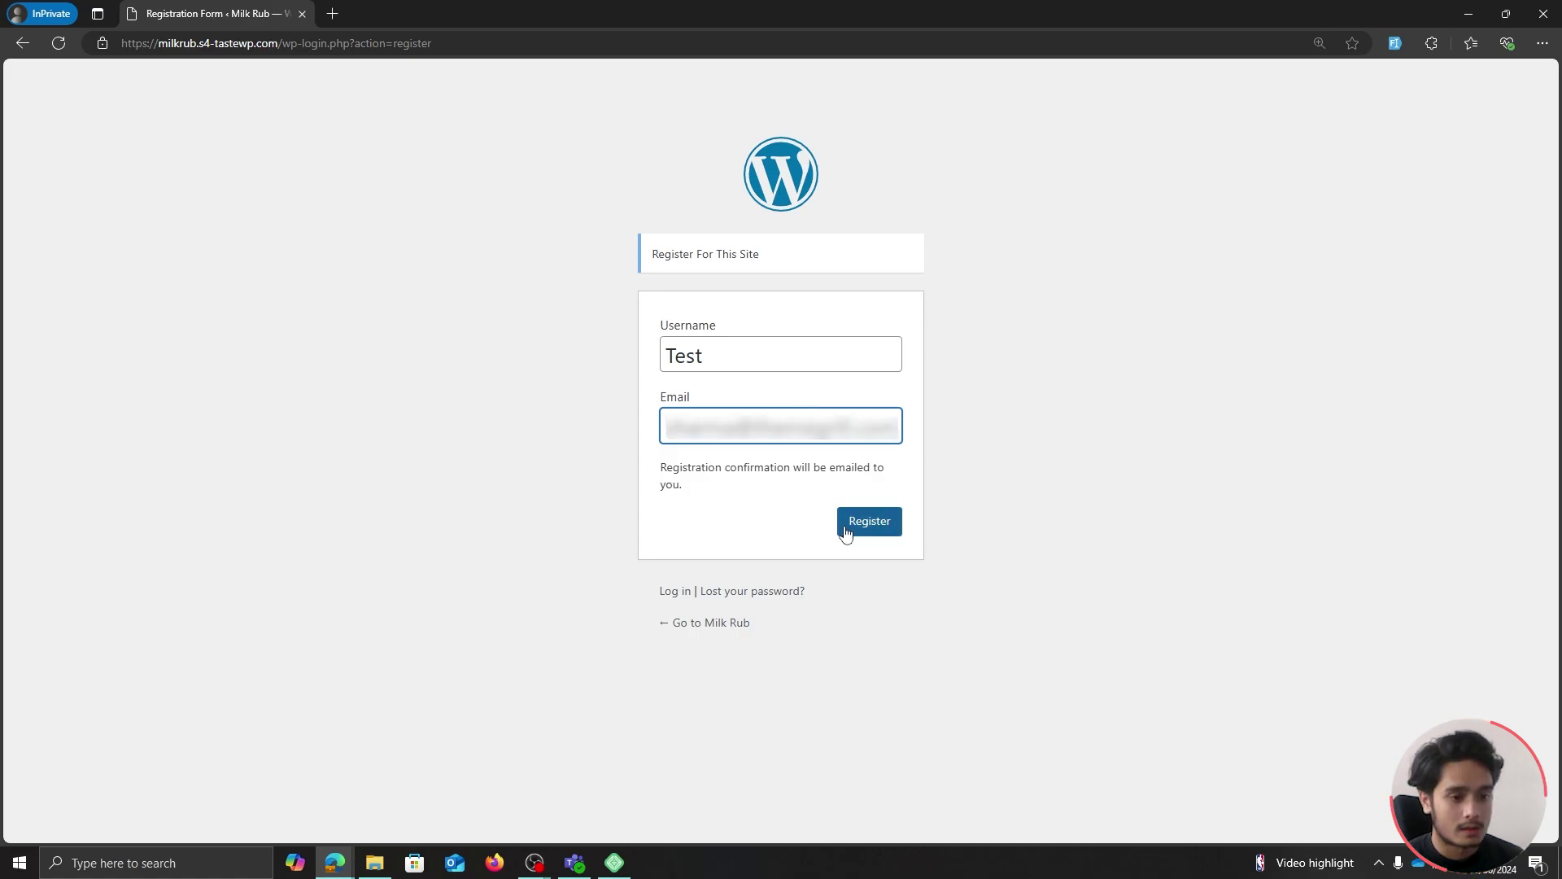
click(848, 533)
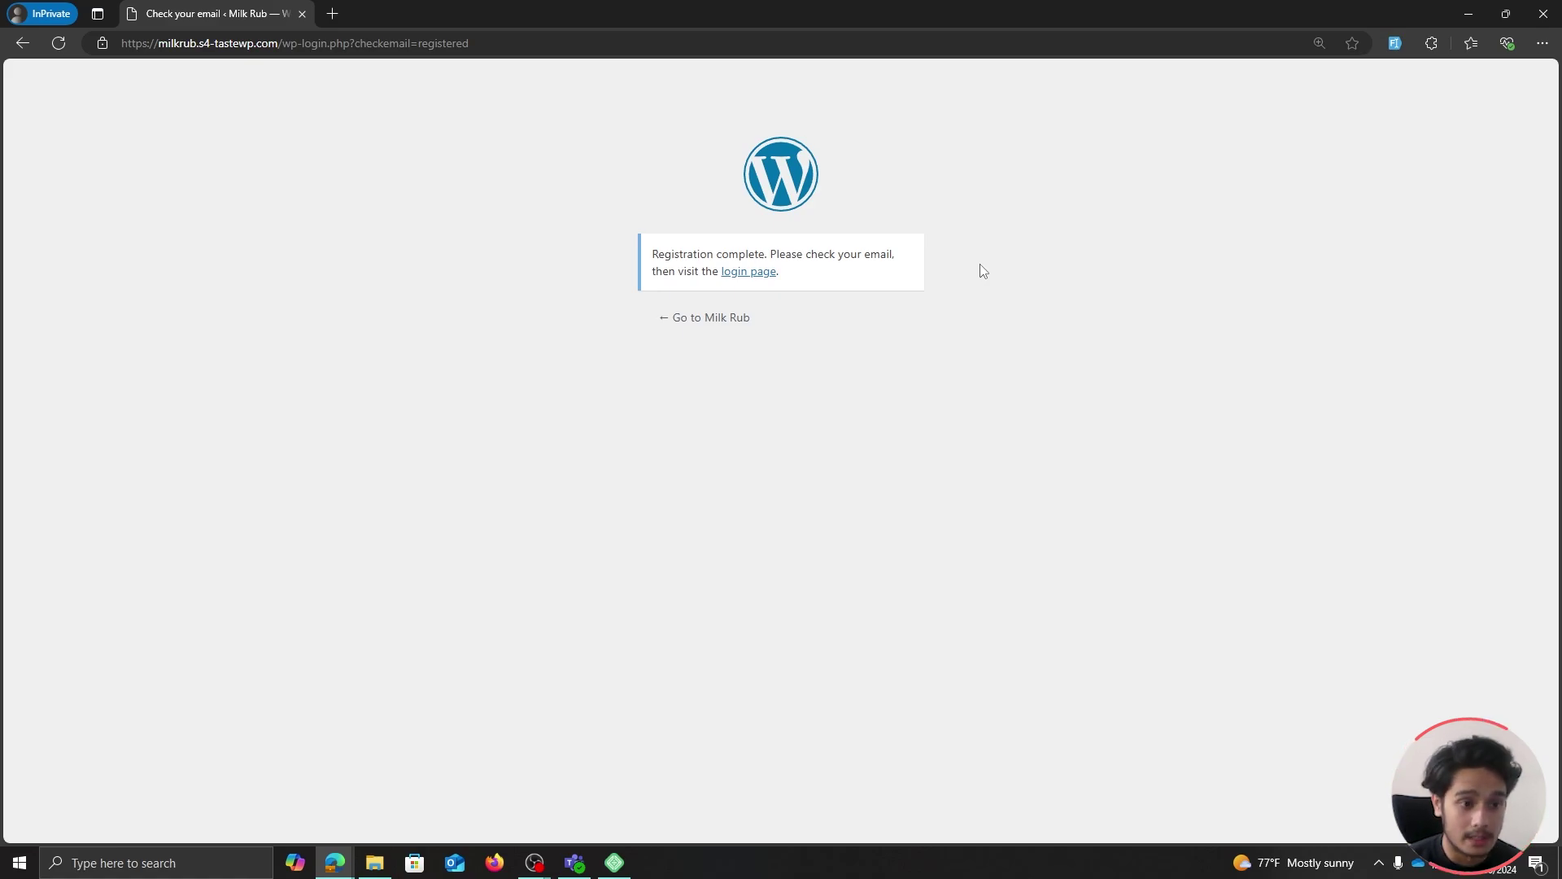
Step: Go to the login page, check All Users lists Test as a Subscriber, then return to the private window
click(765, 273)
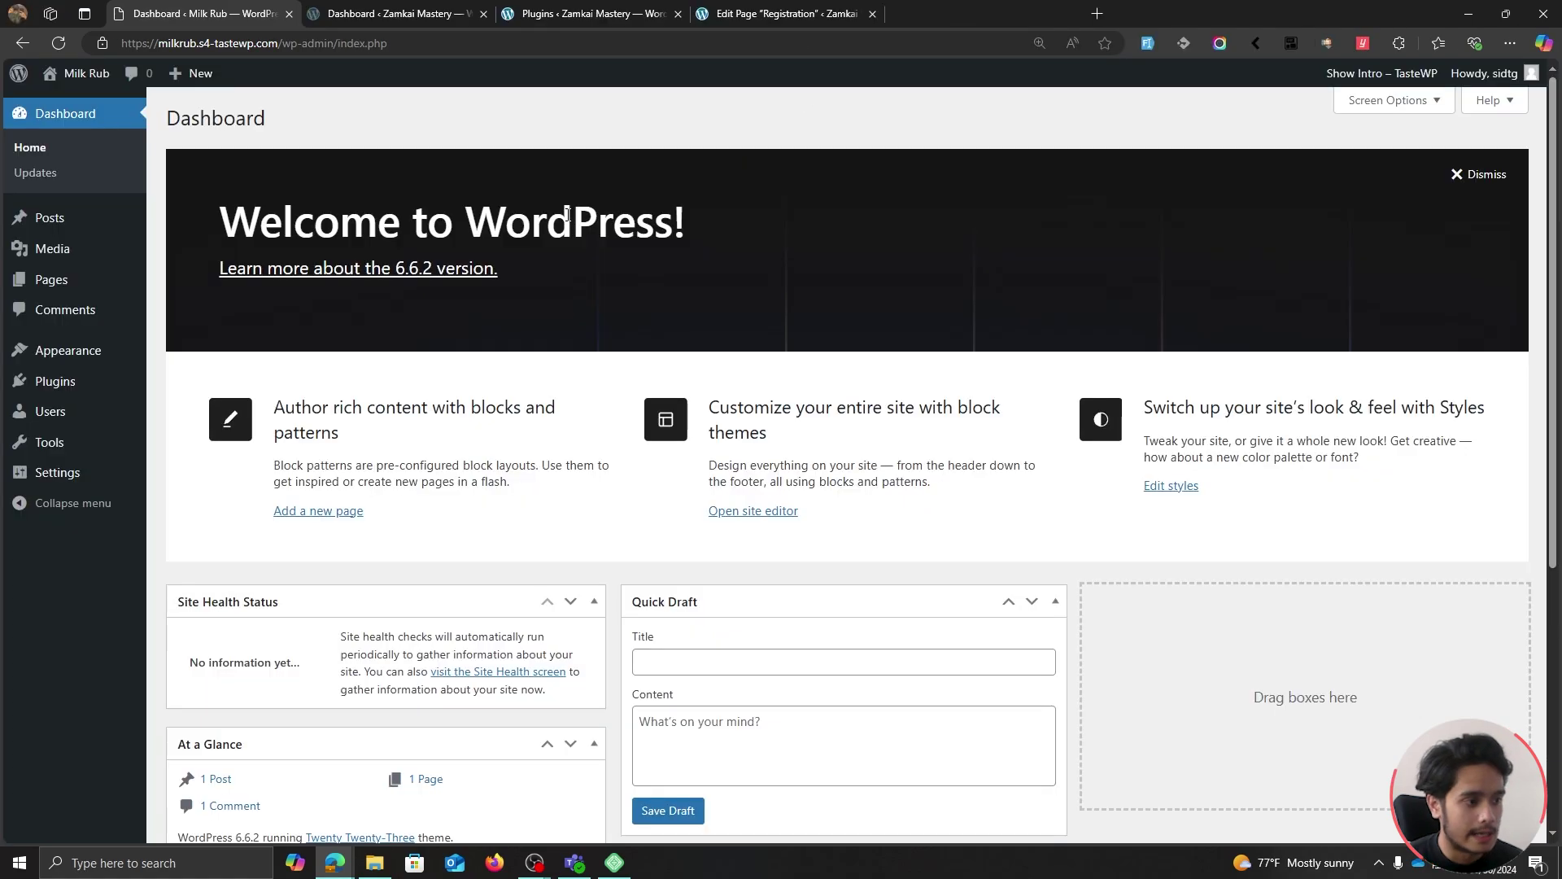
click(61, 415)
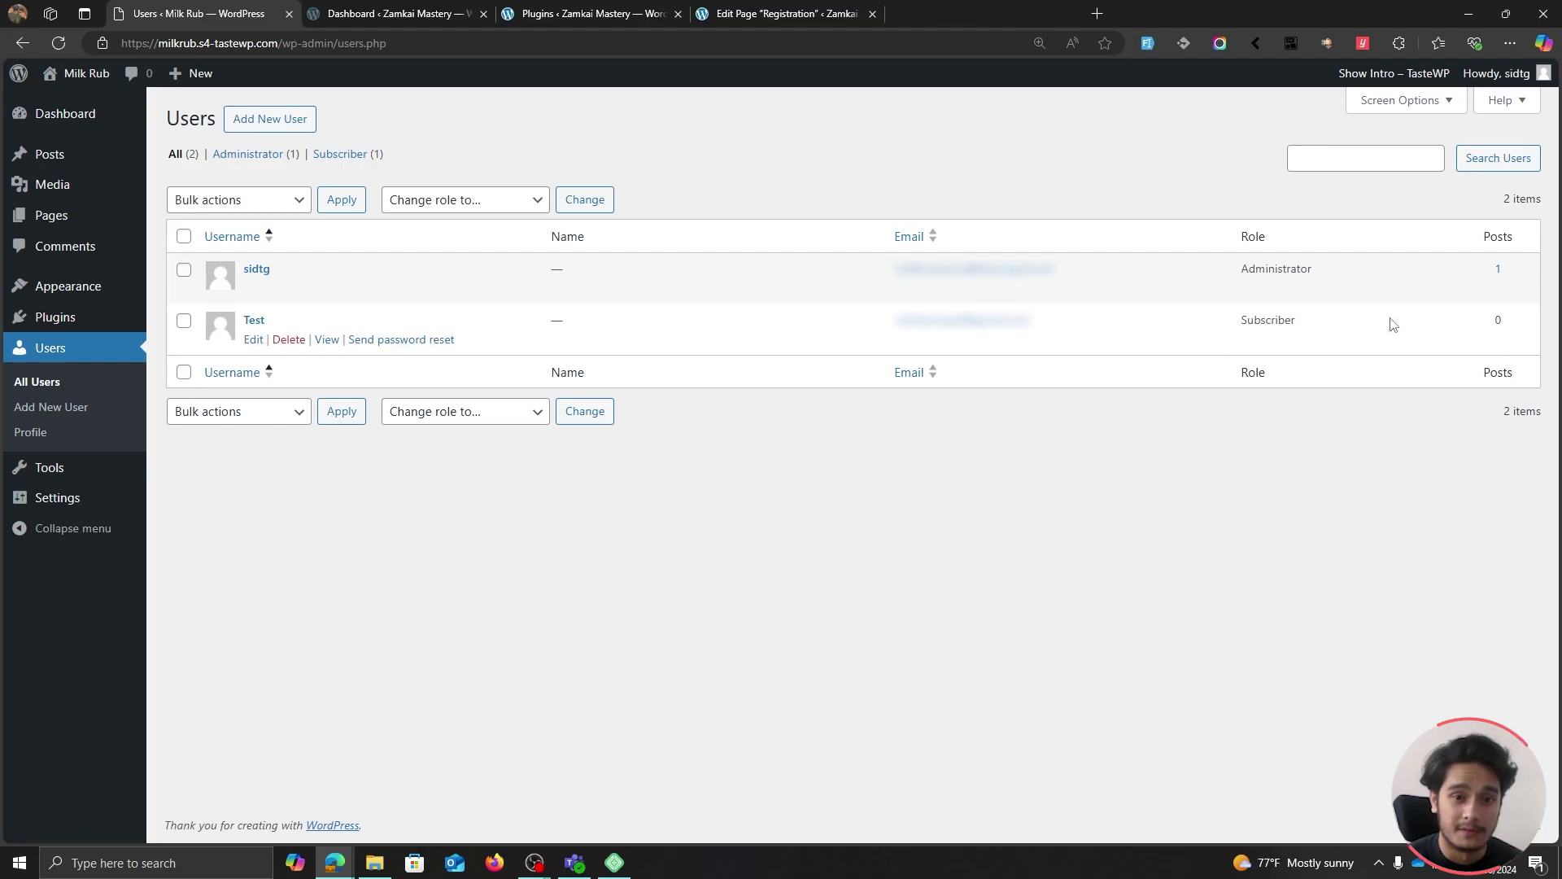
key(alt+Tab)
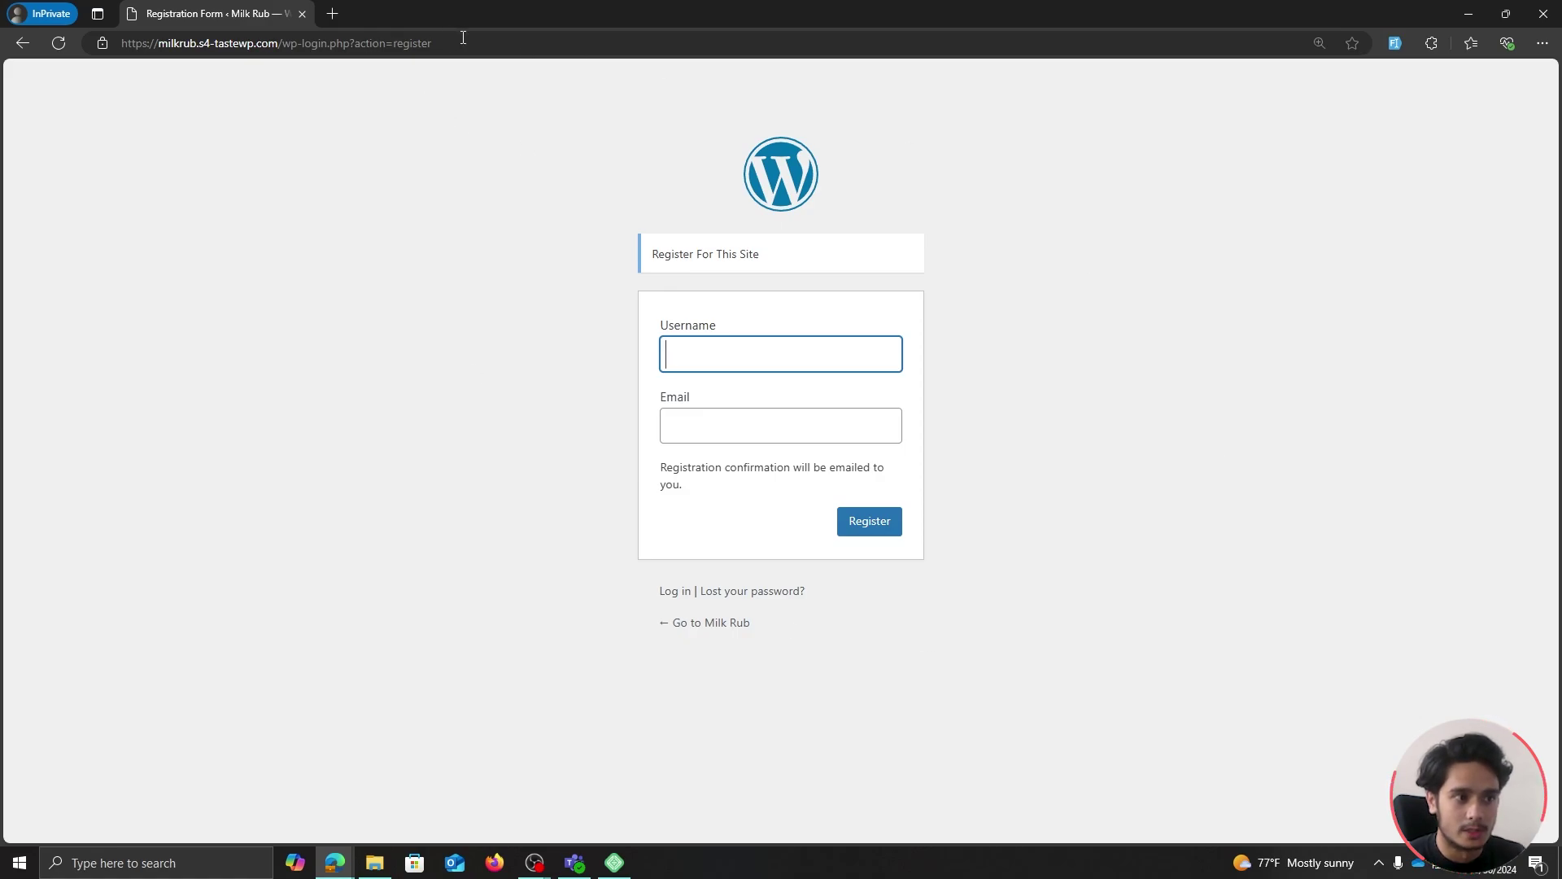
drag(462, 38, 279, 40)
key(BackSpace)
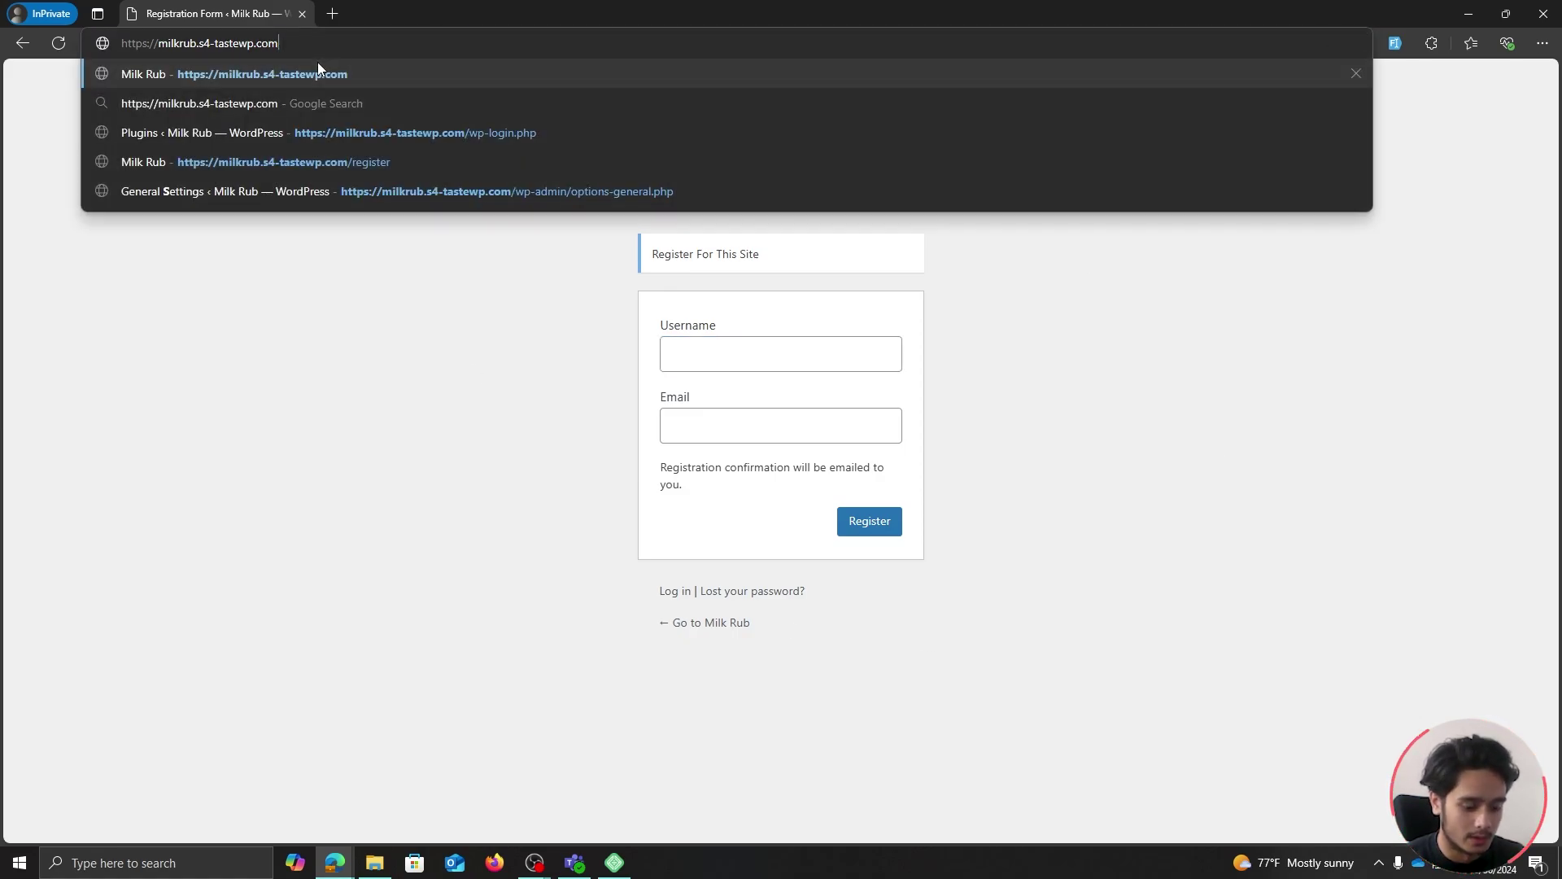
key(Return)
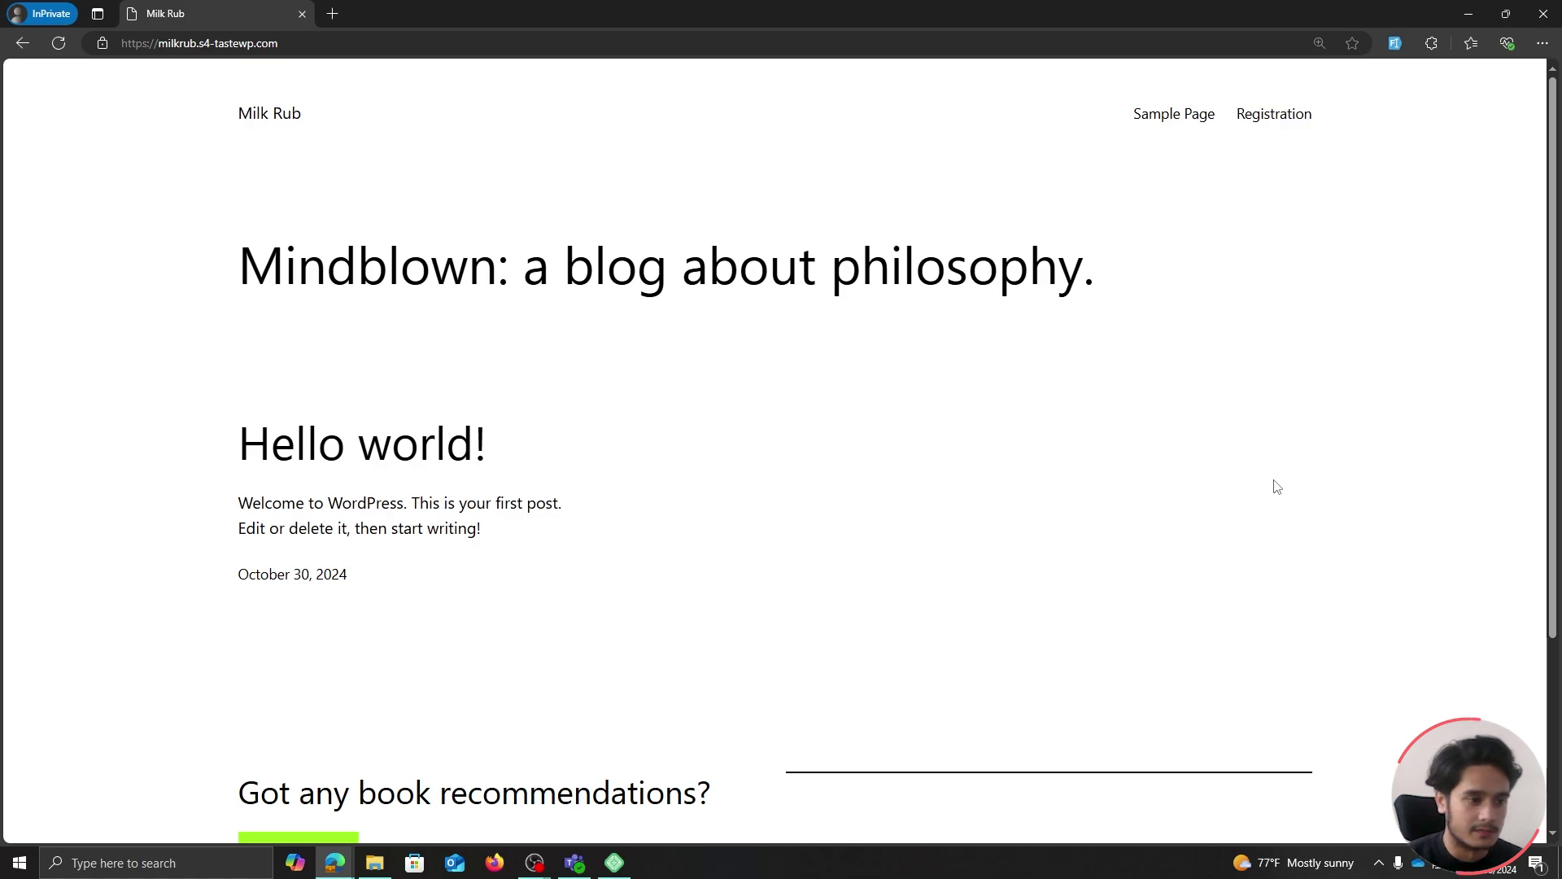
scroll(1276, 486, down, 3)
scroll(1274, 488, up, 3)
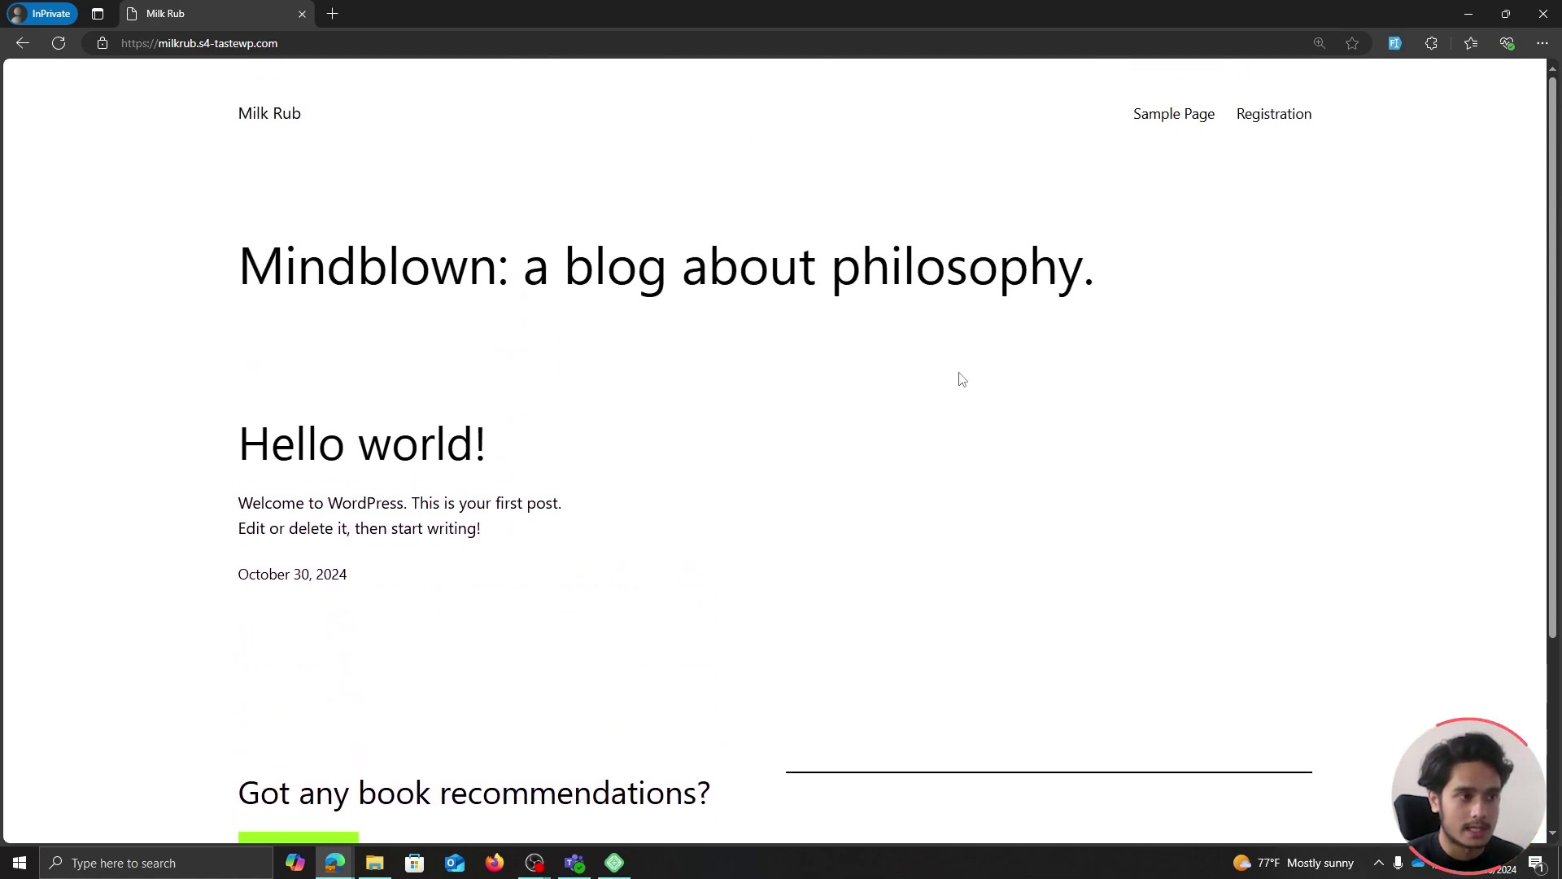
click(498, 42)
click(534, 43)
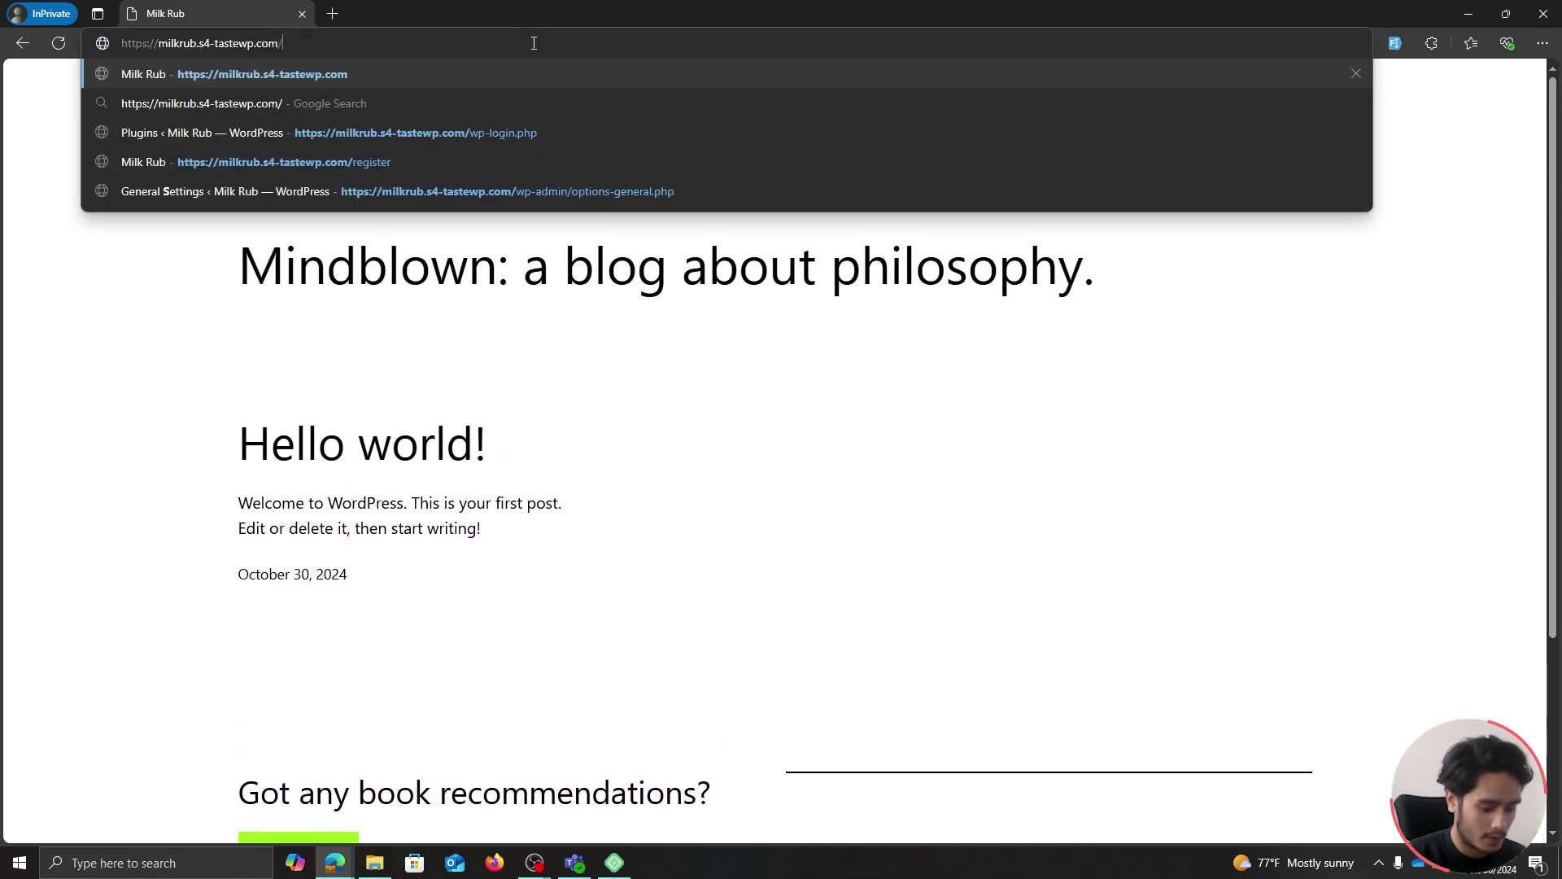
text(wp-admin)
key(Return)
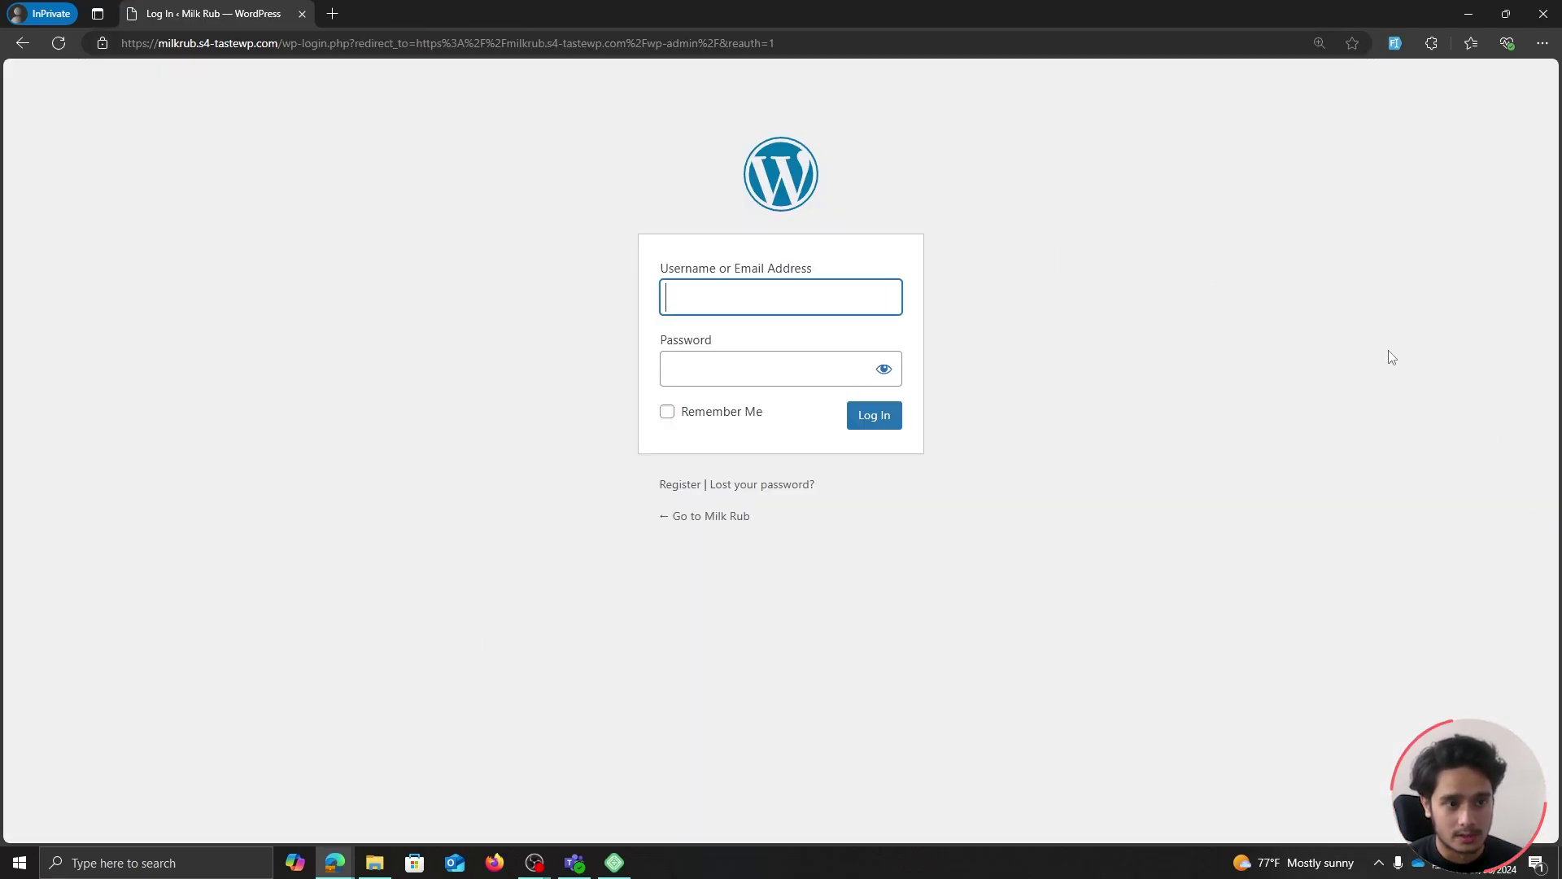
click(680, 484)
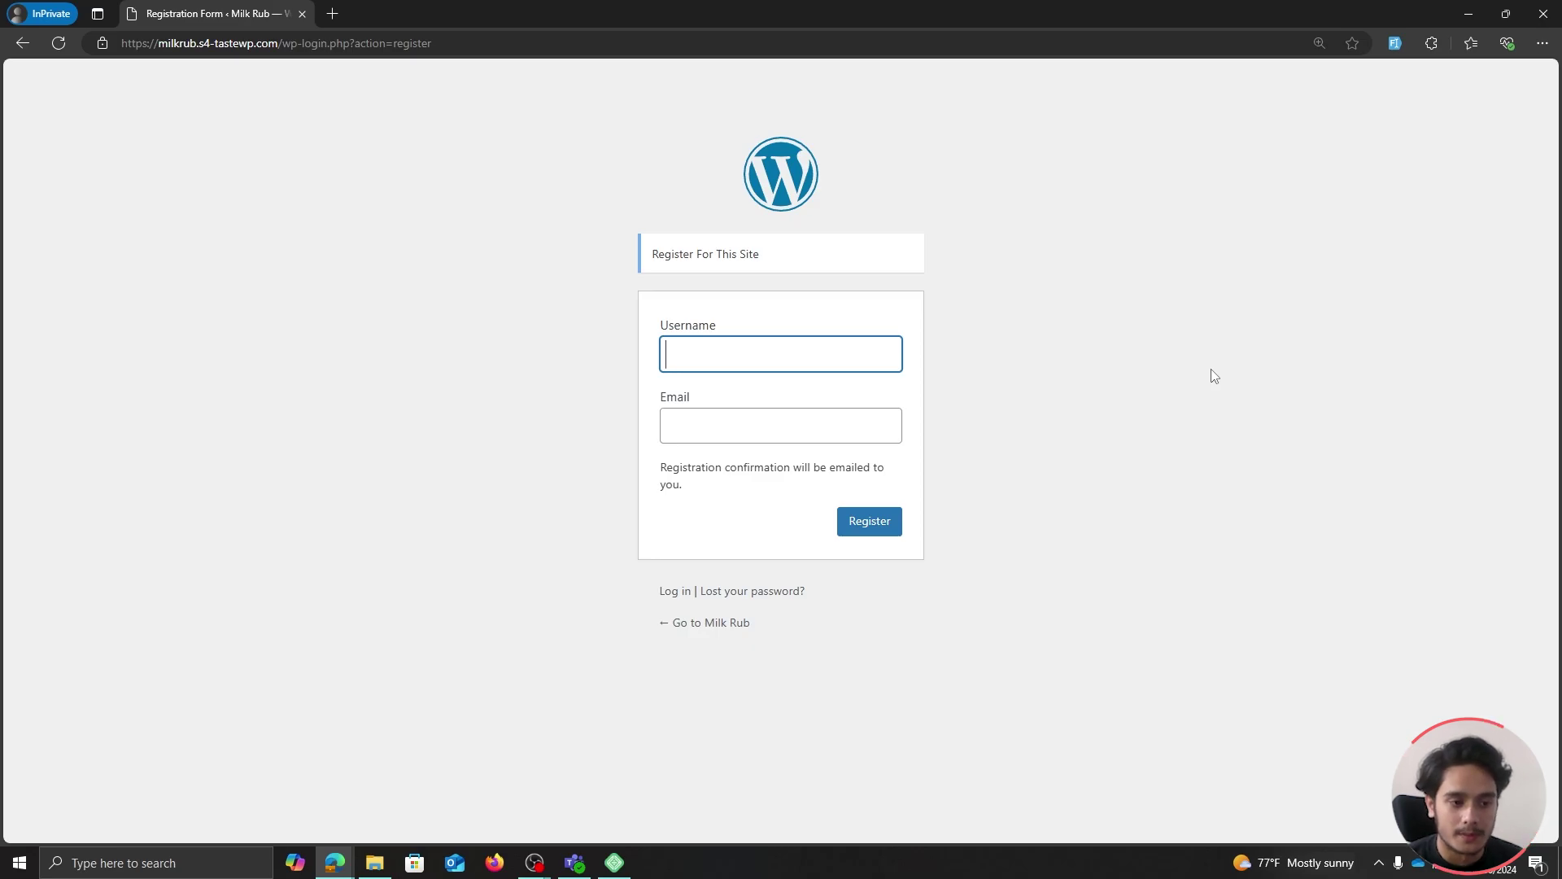
Step: Close the private window, view Zamkai Mastery's Registration page, then the User Registration Captcha settings
double_click(1152, 7)
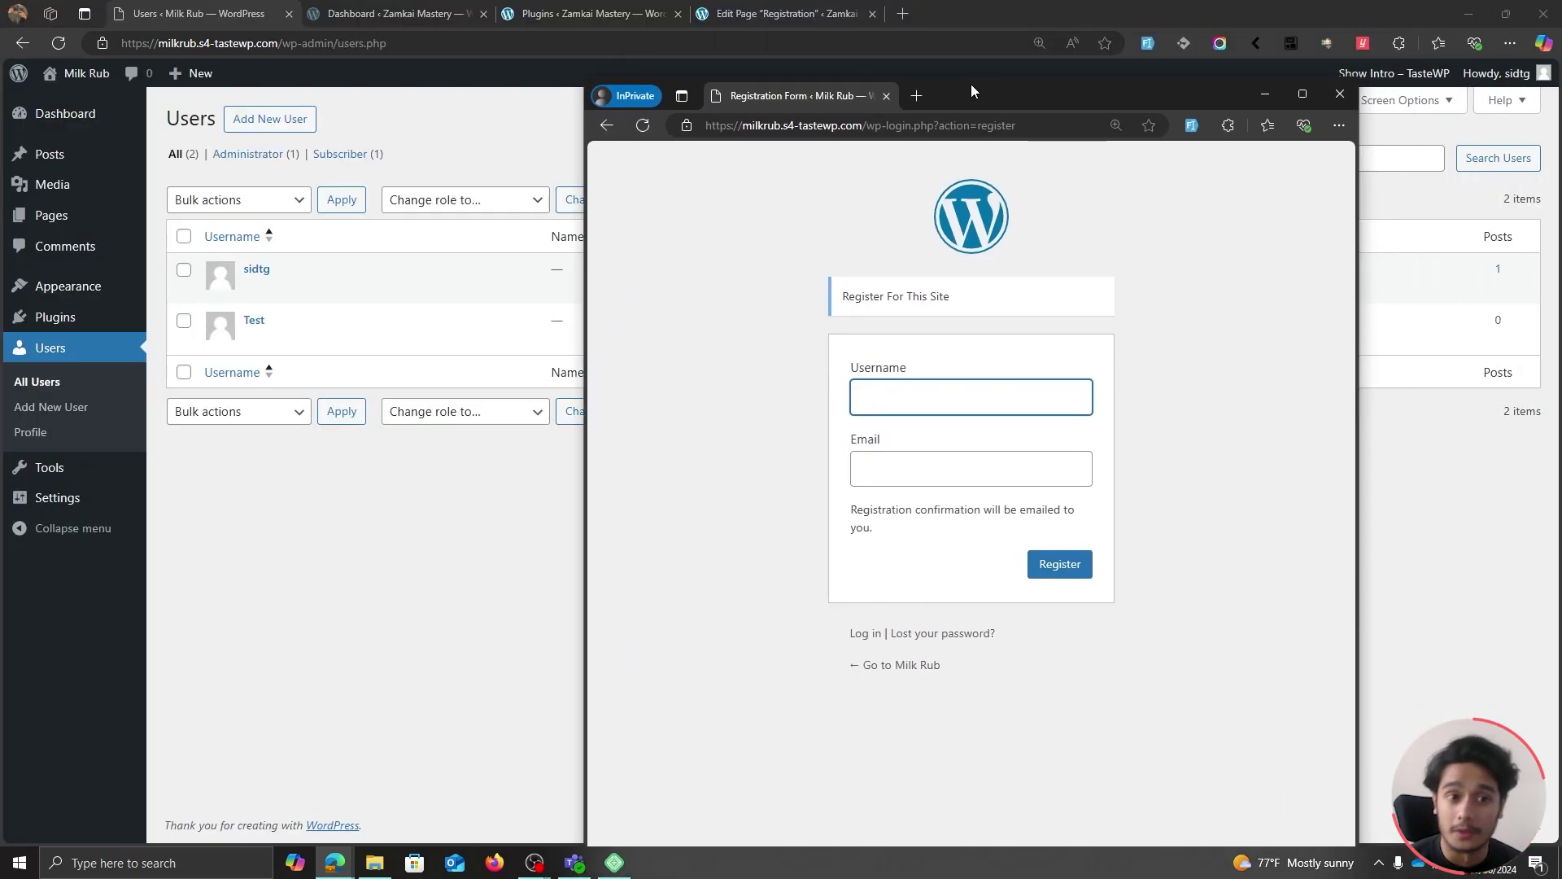
click(1341, 98)
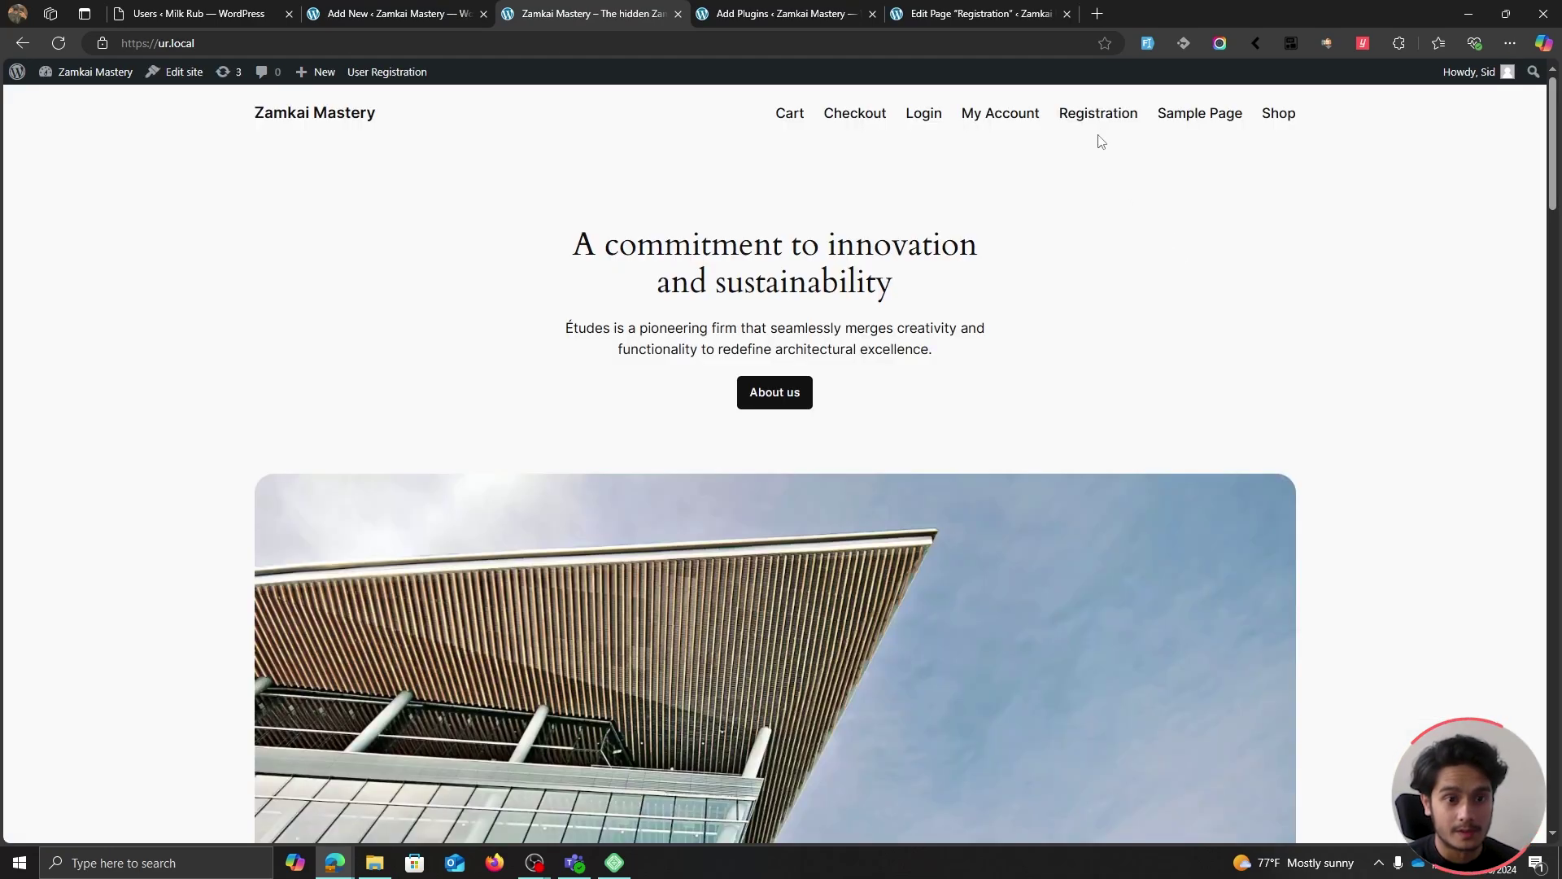
click(1098, 115)
scroll(1299, 307, down, 1)
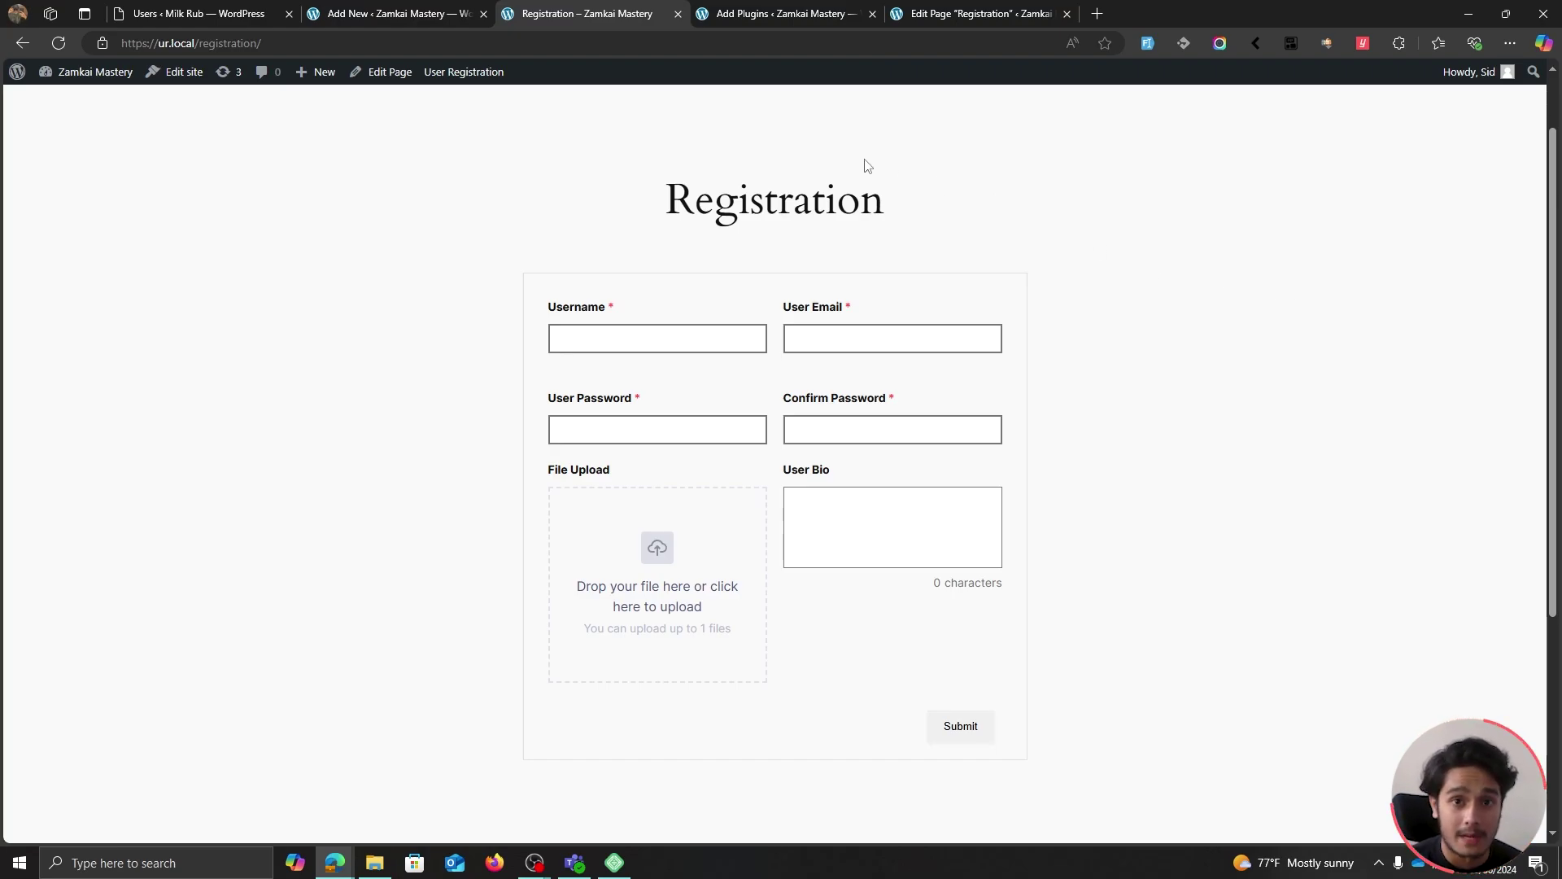
click(467, 13)
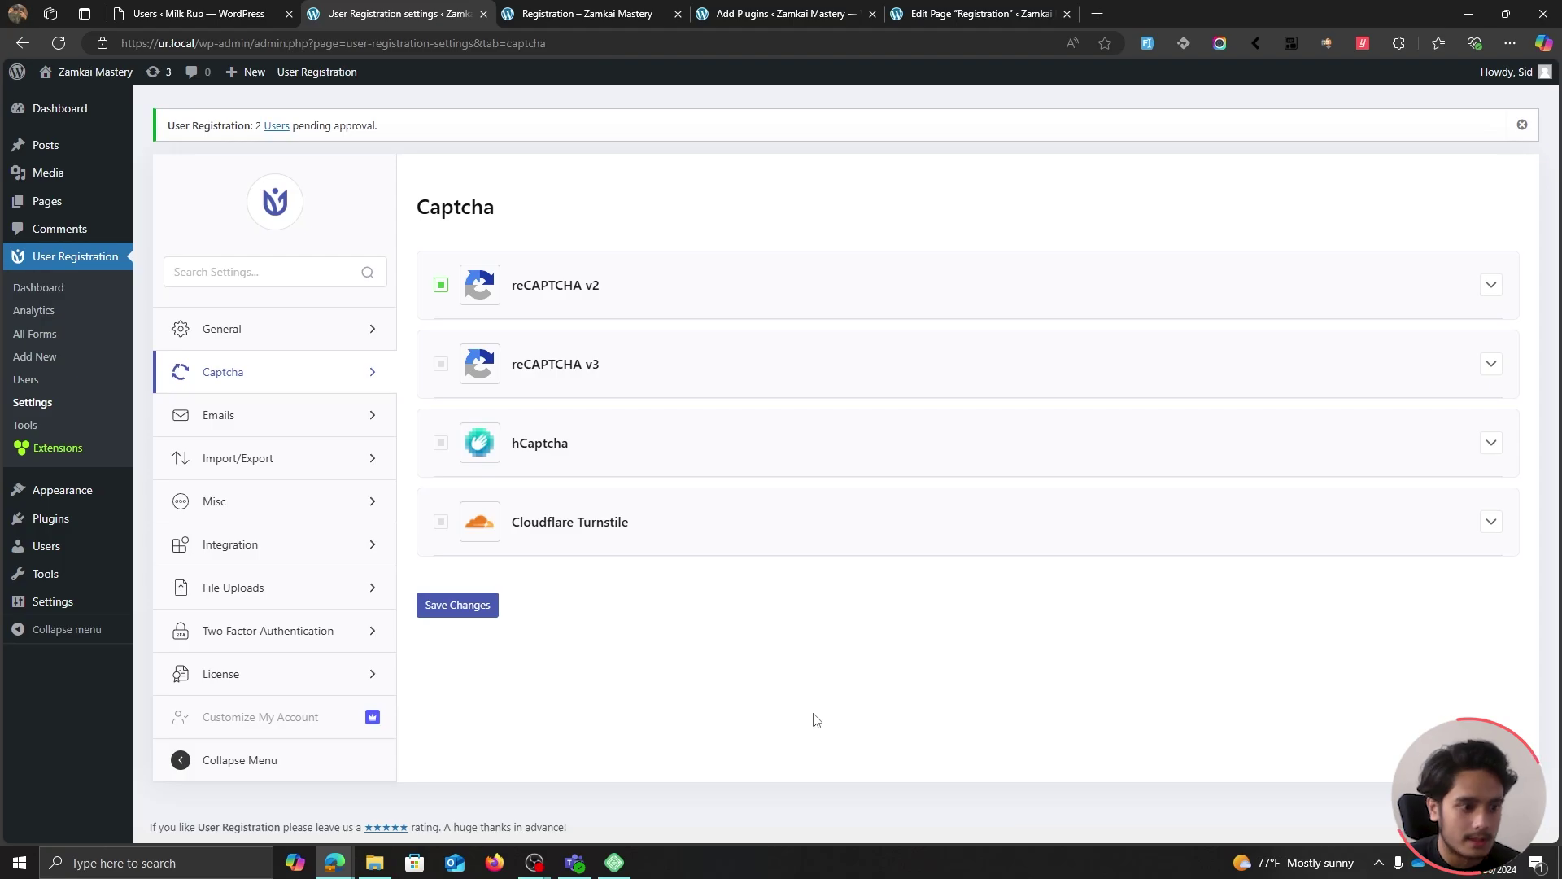
Step: View the Two Factor Authentication settings, then go back to the Registration – Zamkai Mastery tab
click(321, 631)
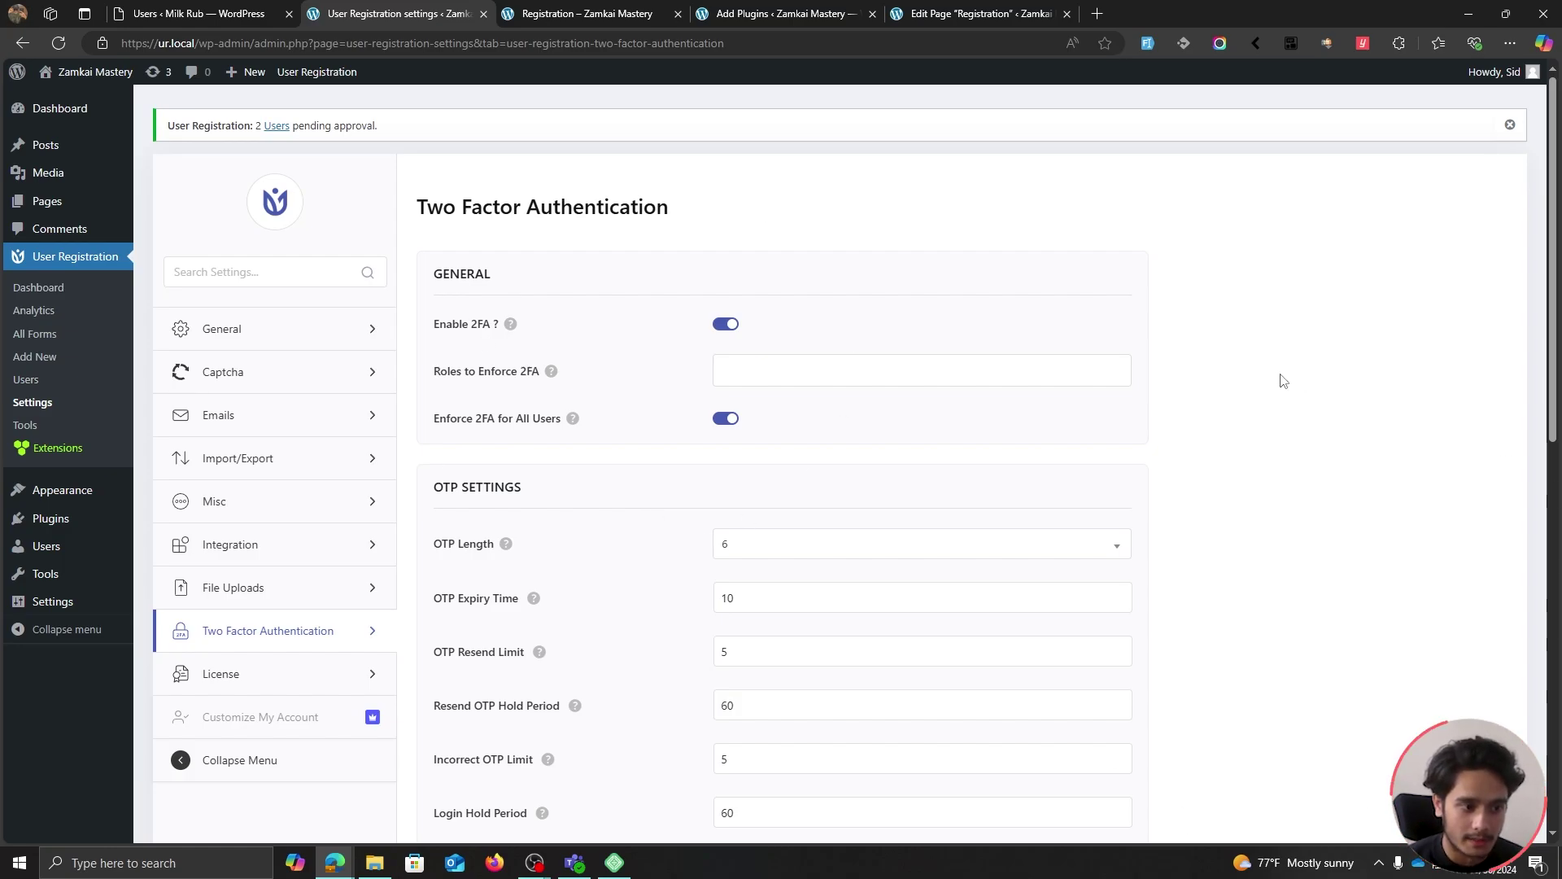
click(593, 14)
Step: Go to My Account from the Zamkai Mastery header navigation
scroll(1135, 355, up, 1)
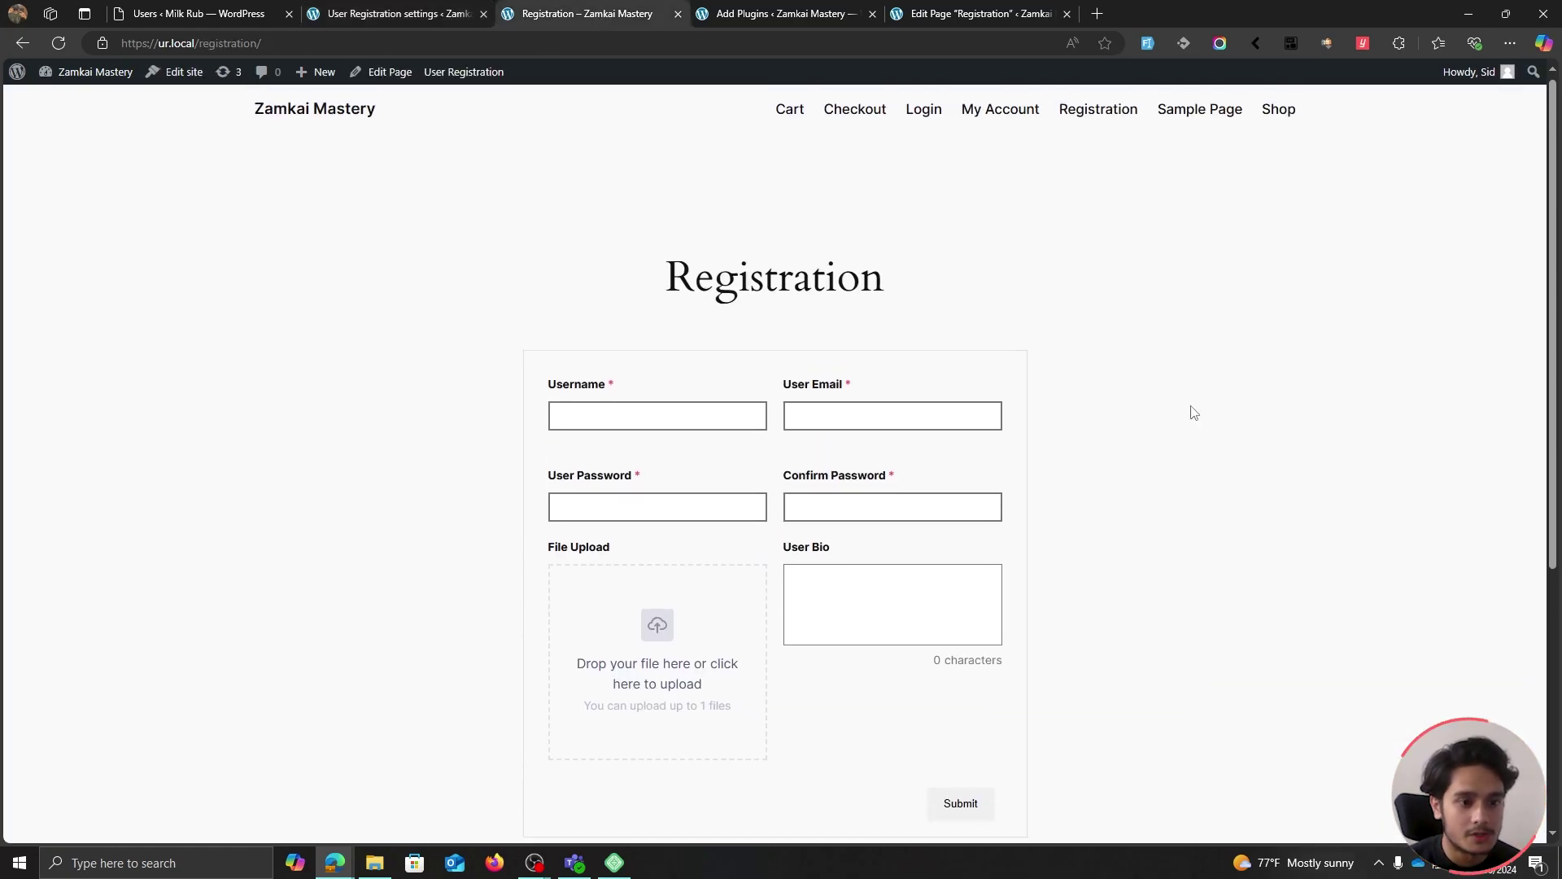
click(1001, 114)
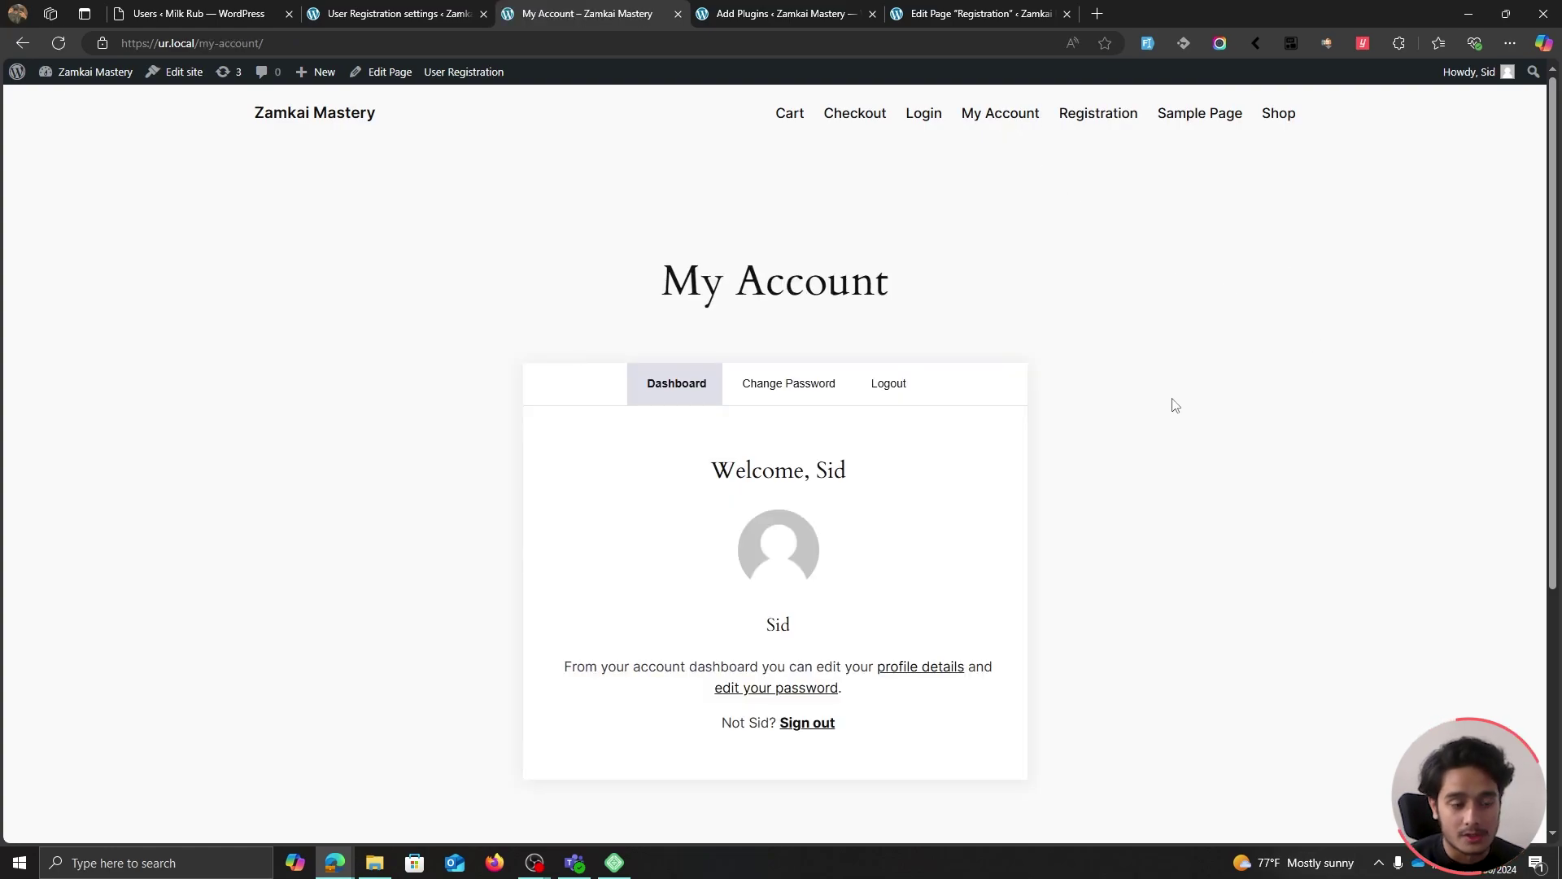